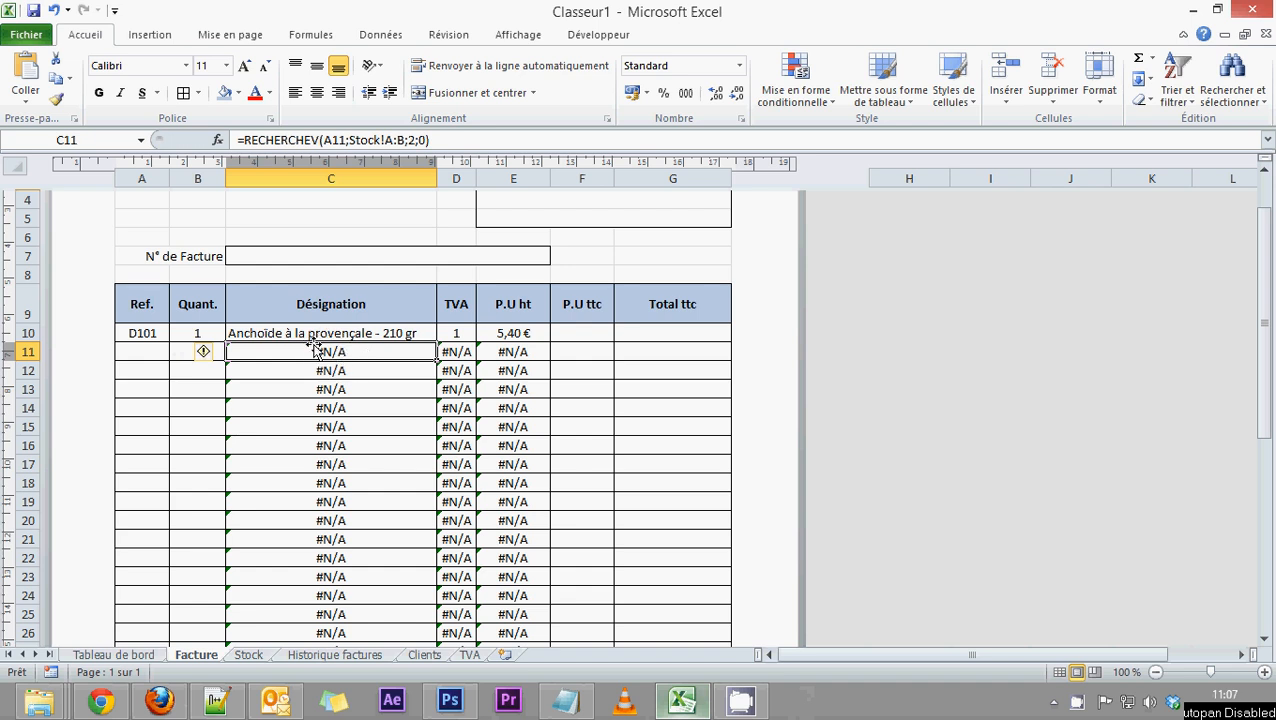
# Step: Copy the RECHERCHEV formula text of cell C10 in the Désignation column, without its equals sign
pyautogui.click(346, 333)
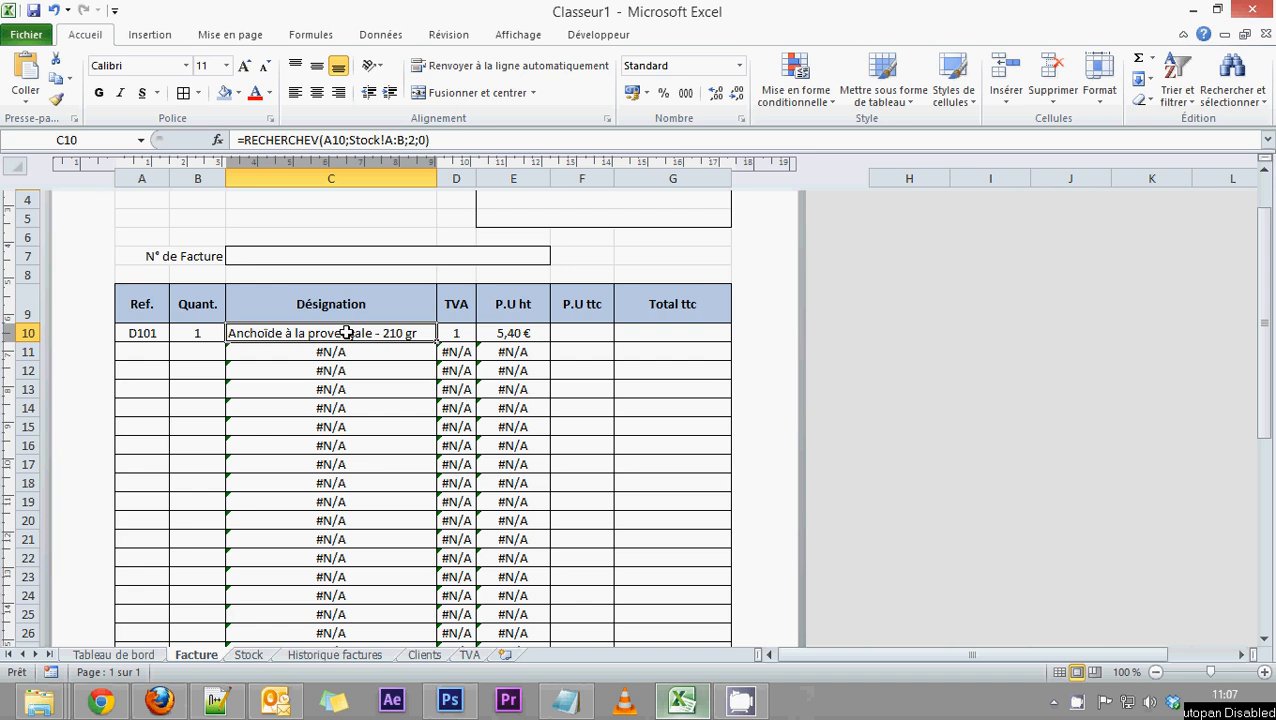
pyautogui.scroll(3, 346, 333)
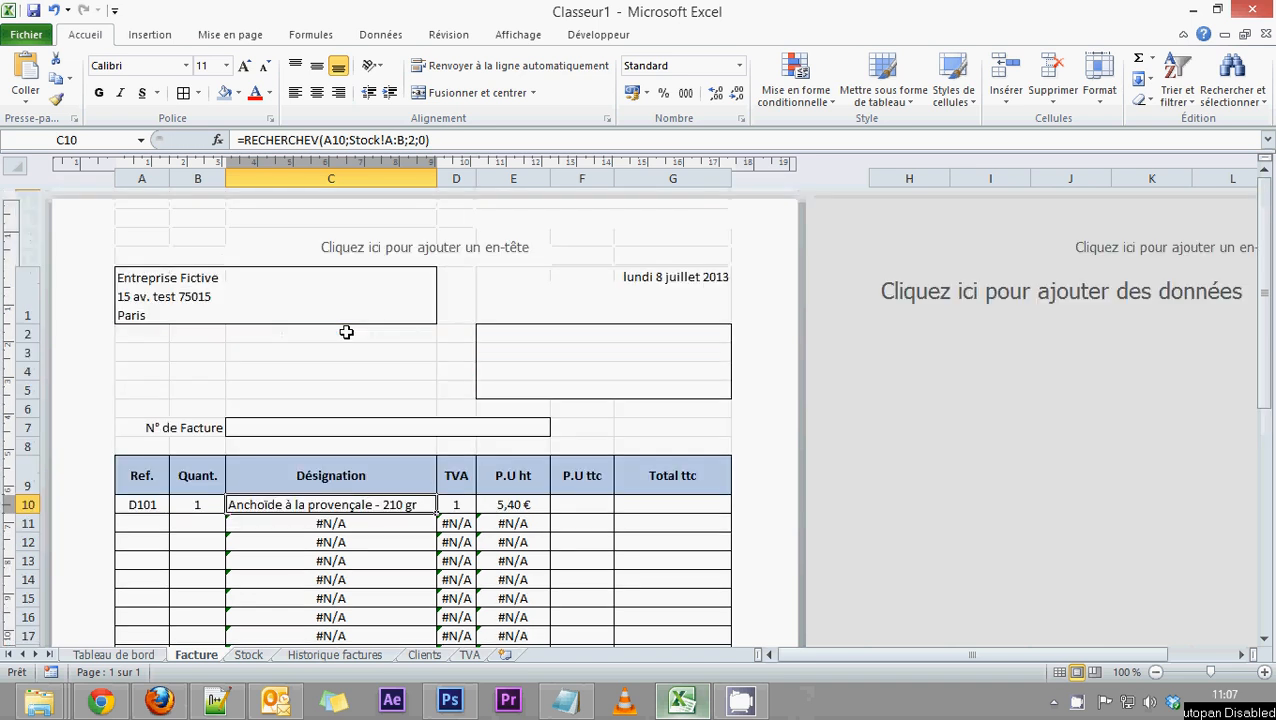
pyautogui.scroll(-3, 346, 332)
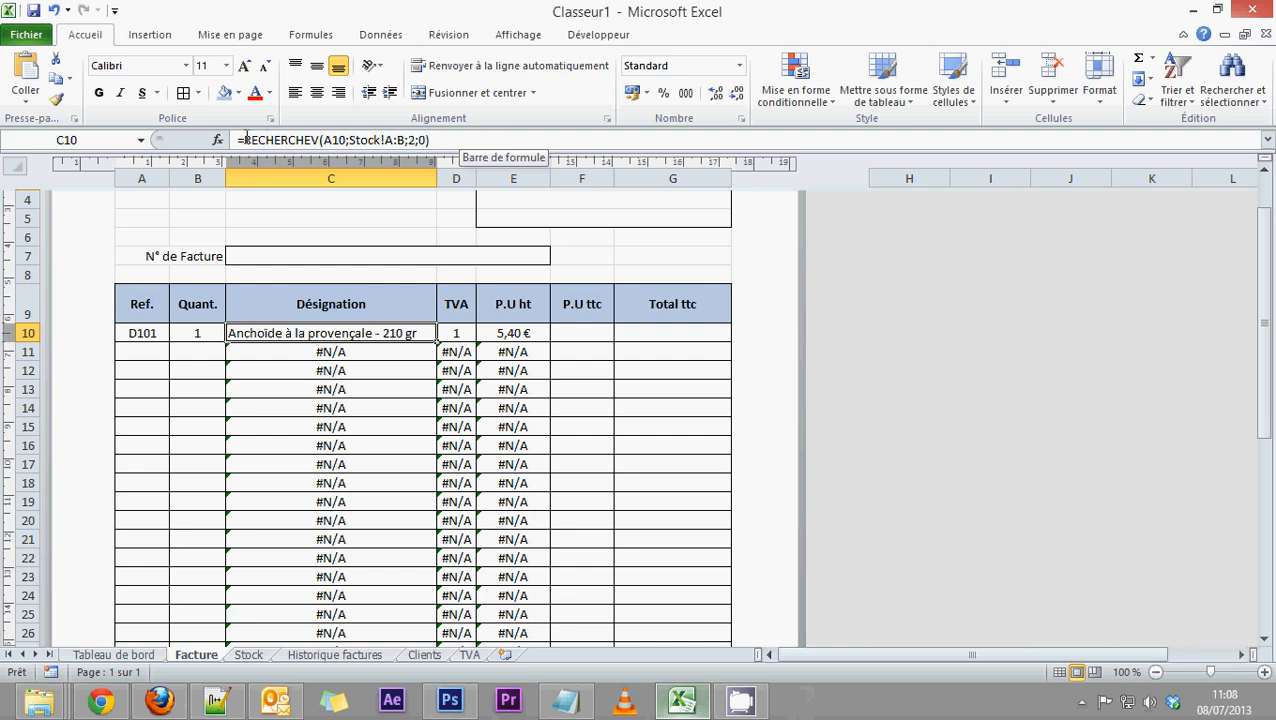
pyautogui.moveTo(246, 139); pyautogui.dragTo(437, 139)
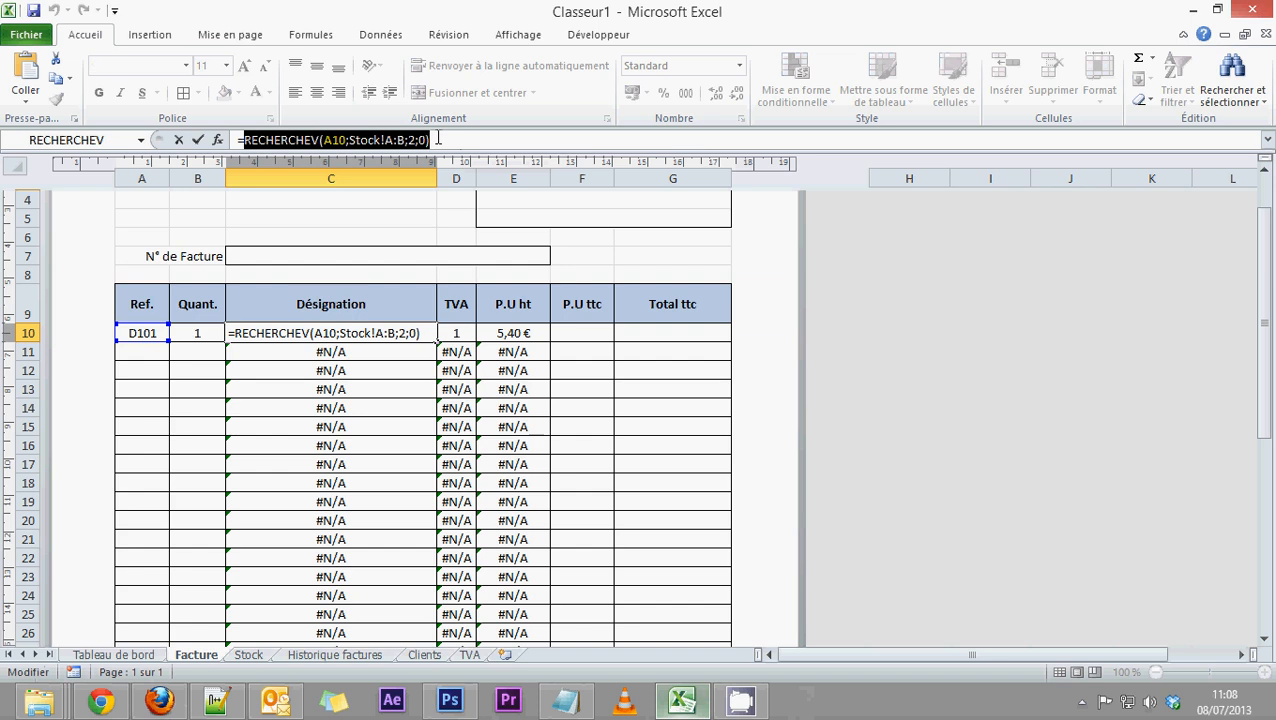
pyautogui.click(241, 140)
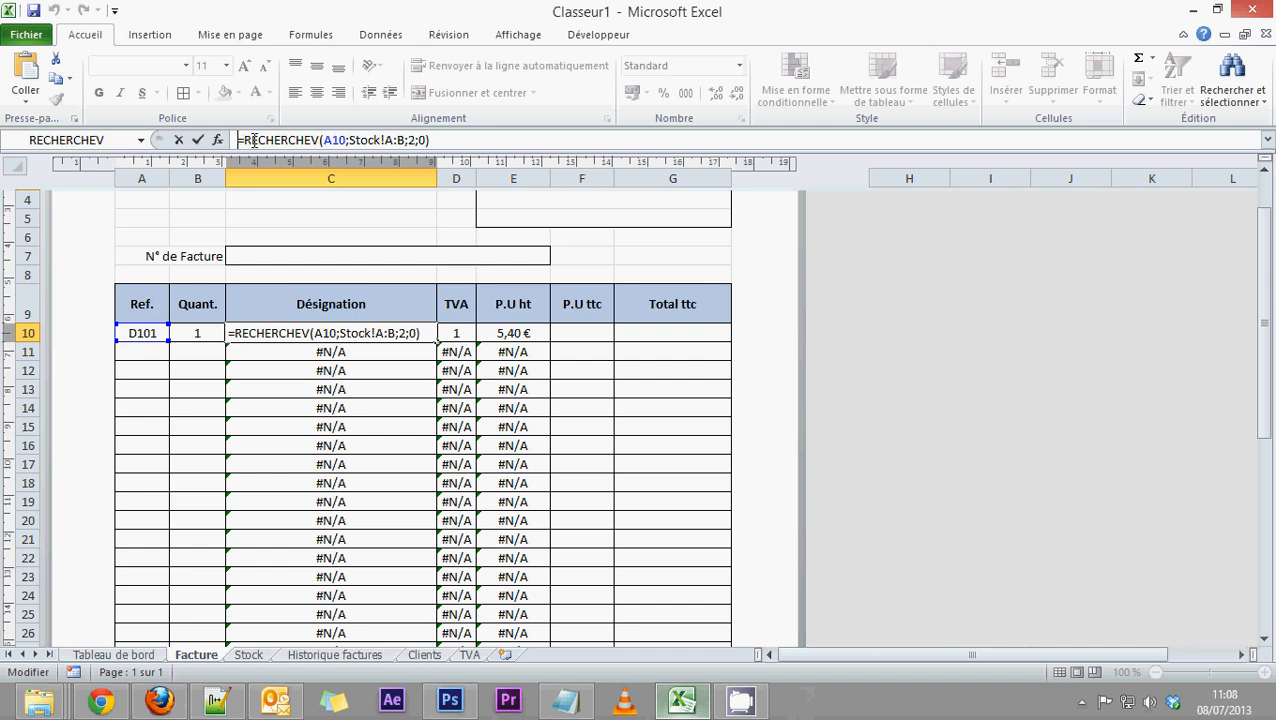
pyautogui.moveTo(249, 140); pyautogui.dragTo(432, 140)
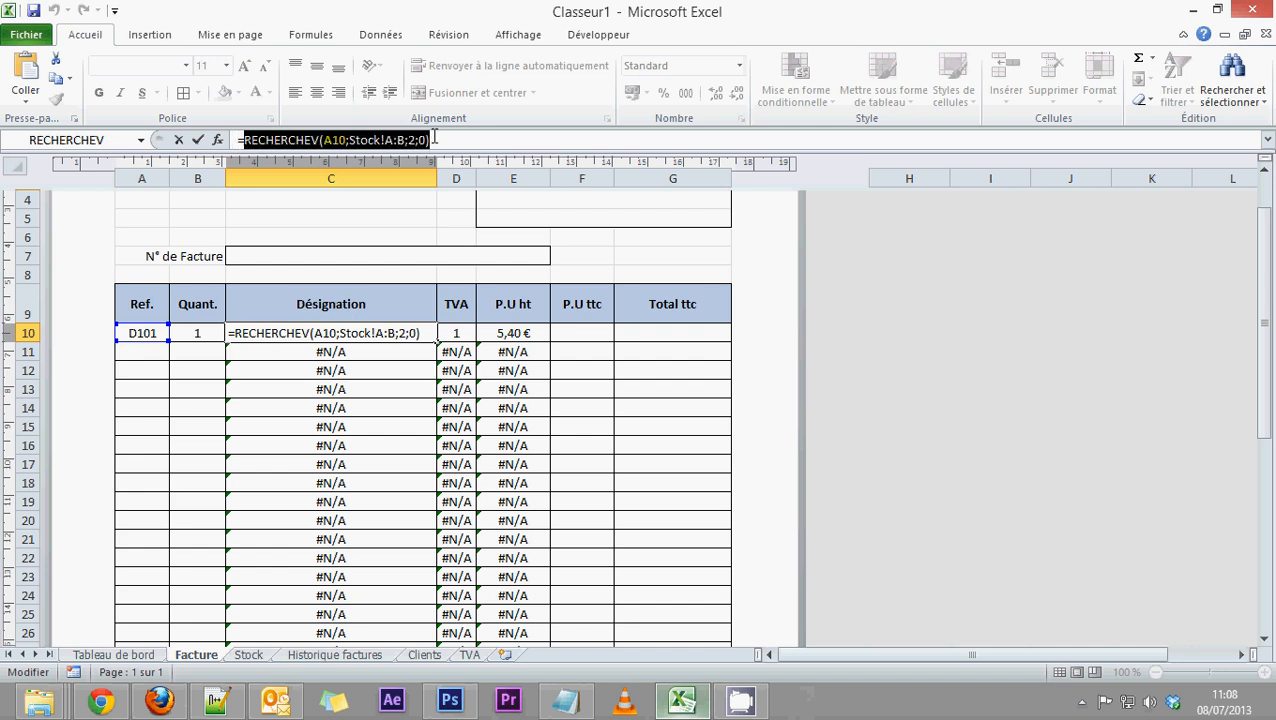
pyautogui.rightClick(407, 140)
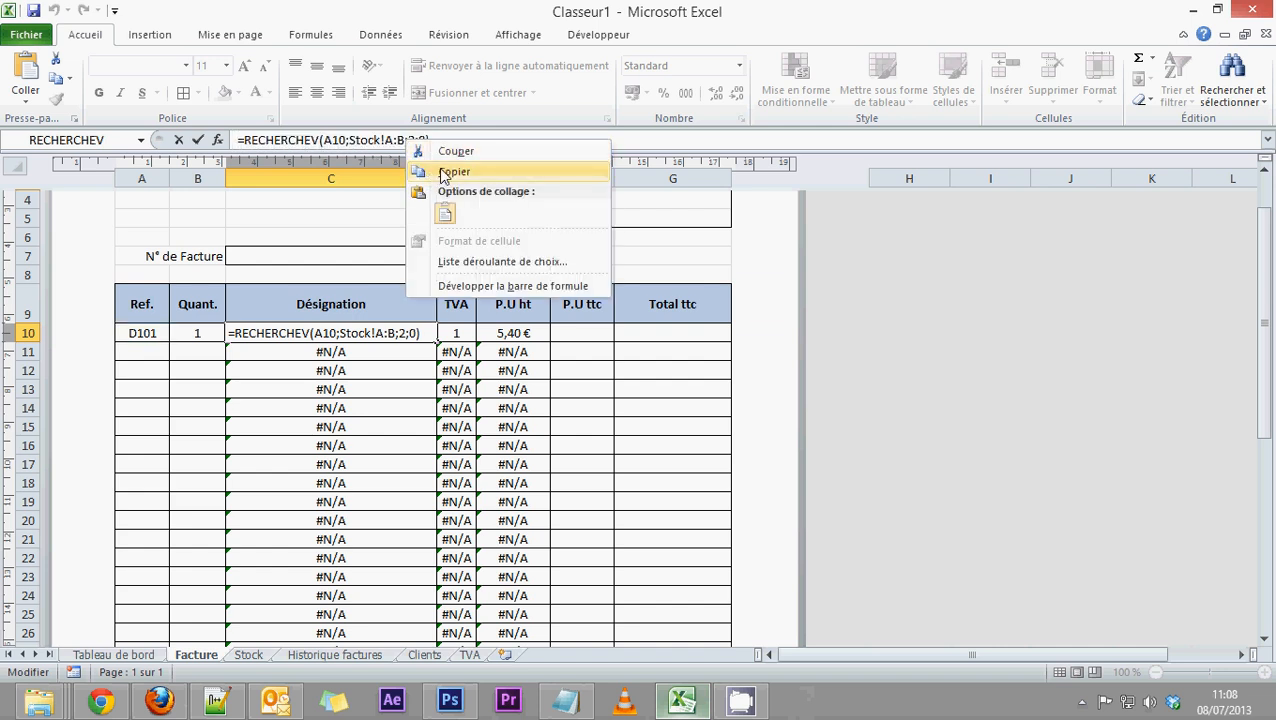
pyautogui.click(437, 166)
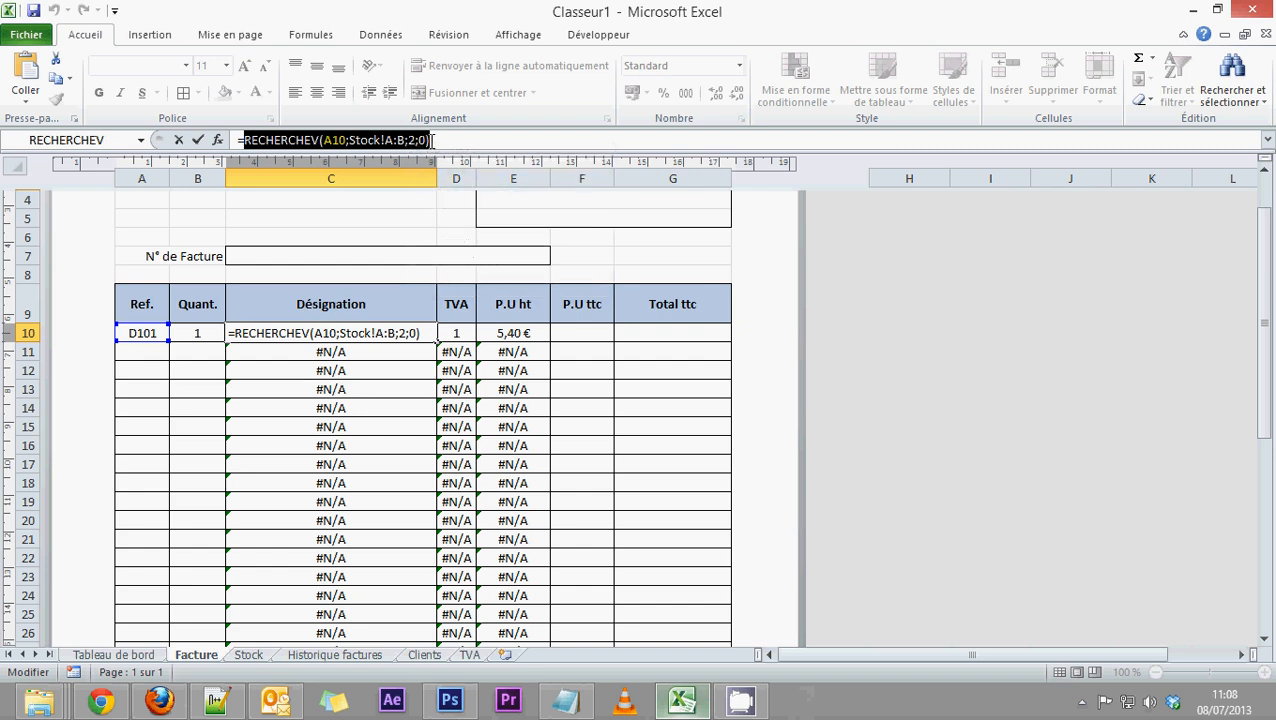
# Step: Delete the whole formula from cell C10, leaving the cell empty and selected
pyautogui.press('BackSpace')
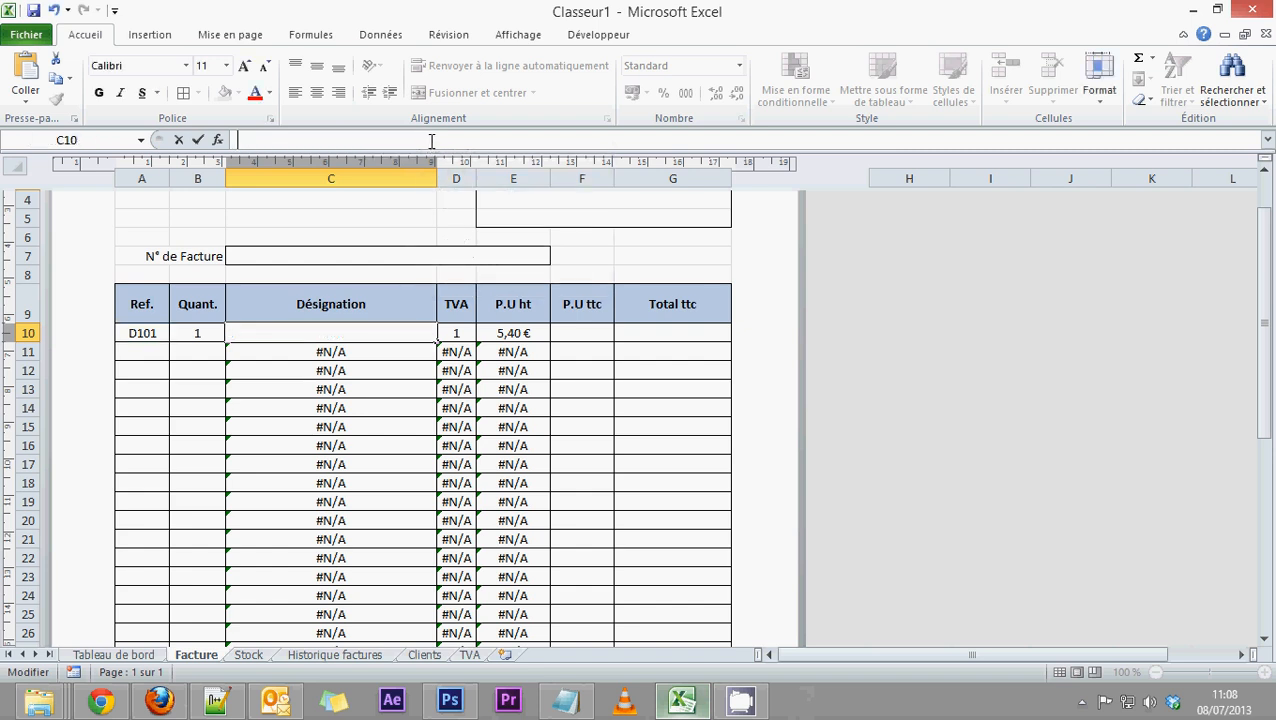
pyautogui.press('Return')
pyautogui.click(306, 333)
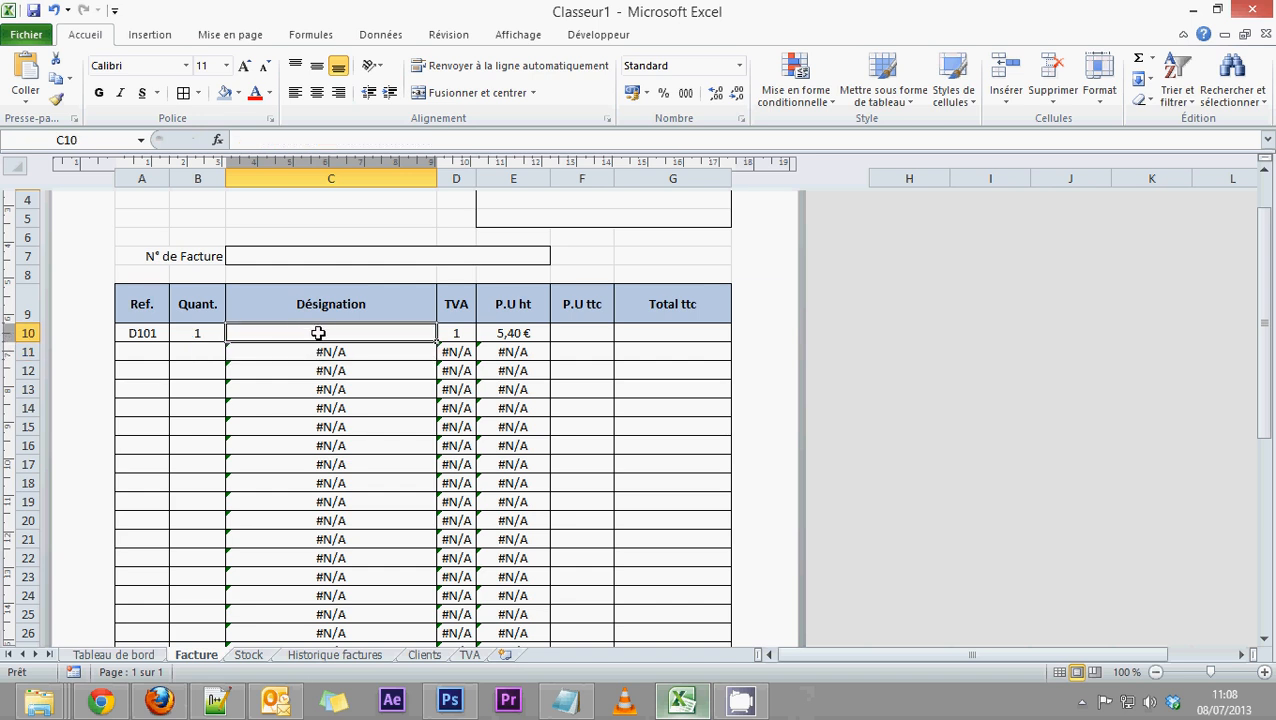
pyautogui.doubleClick(336, 332)
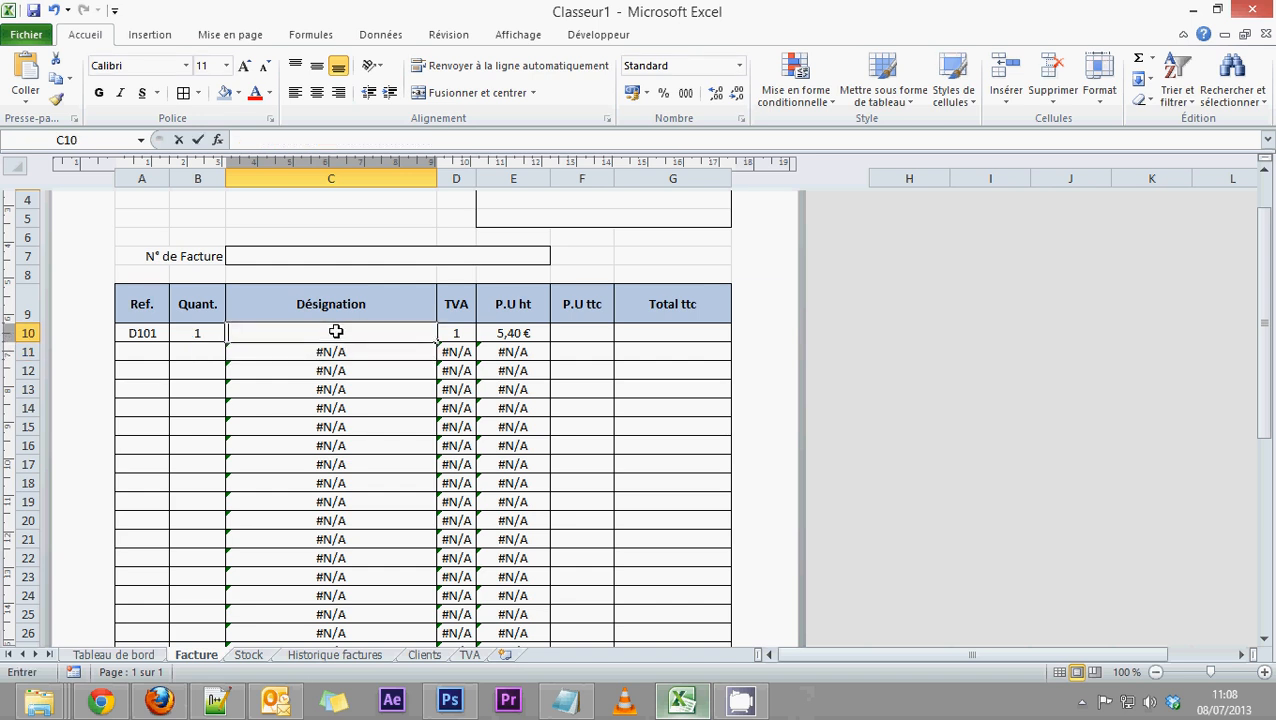
pyautogui.press('Escape')
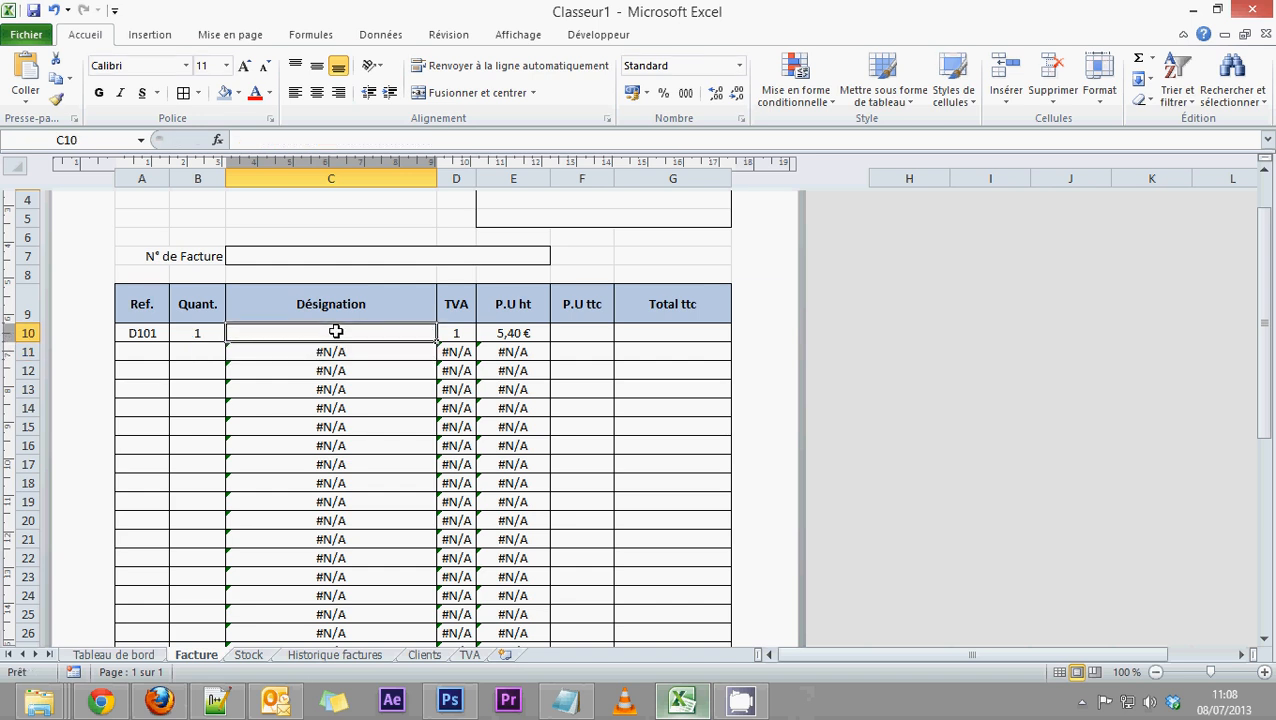
# Step: Insert the logical function SI in C10 with the test A10="" and "" as the value if true
pyautogui.click(330, 35)
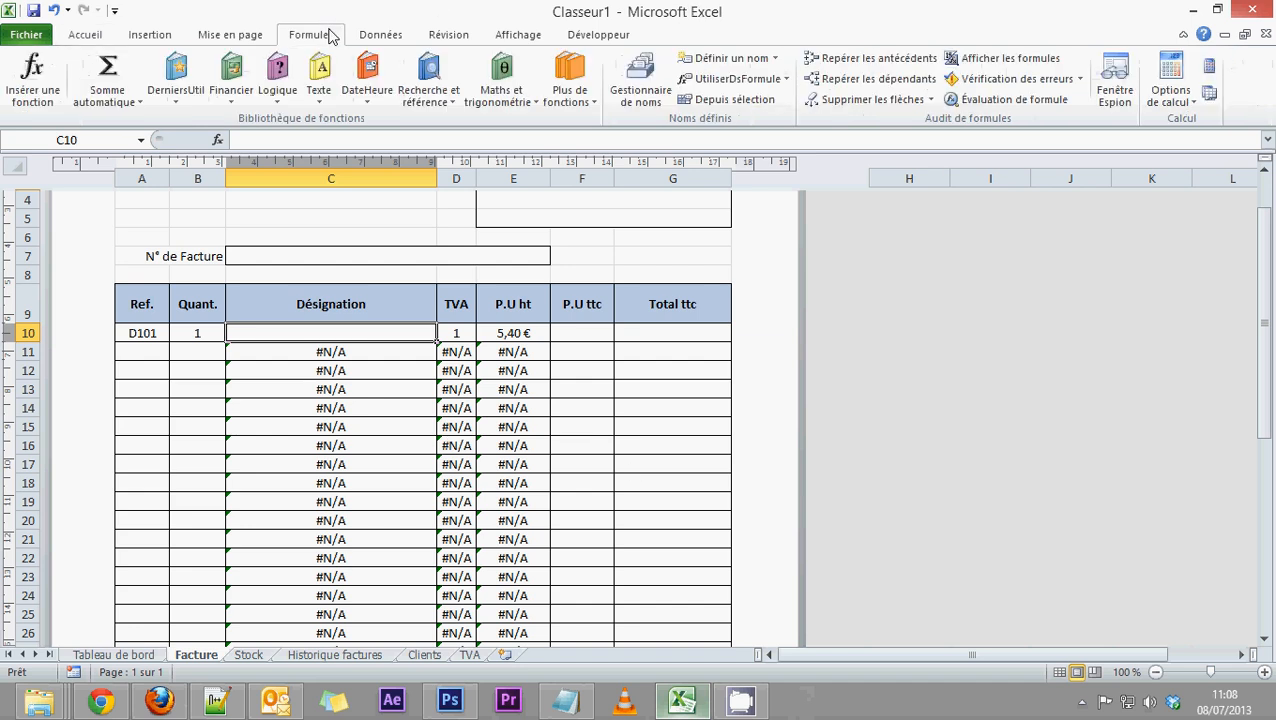
pyautogui.click(285, 91)
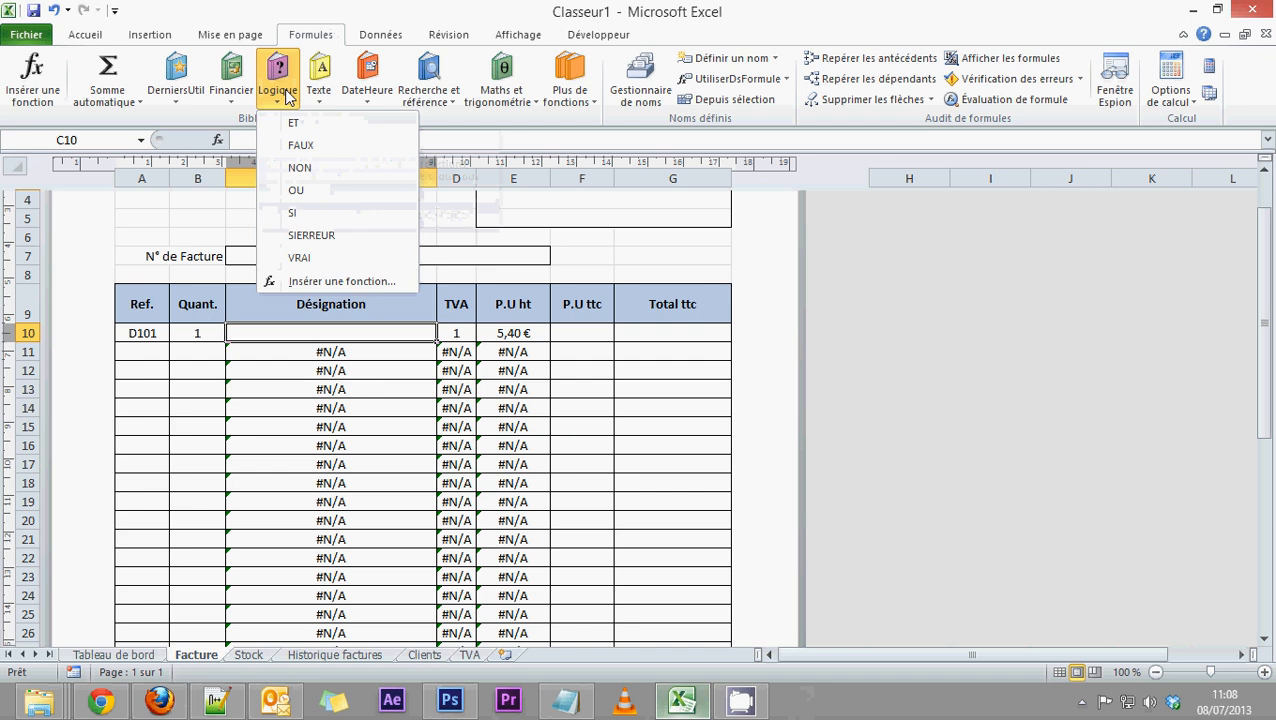
pyautogui.click(294, 213)
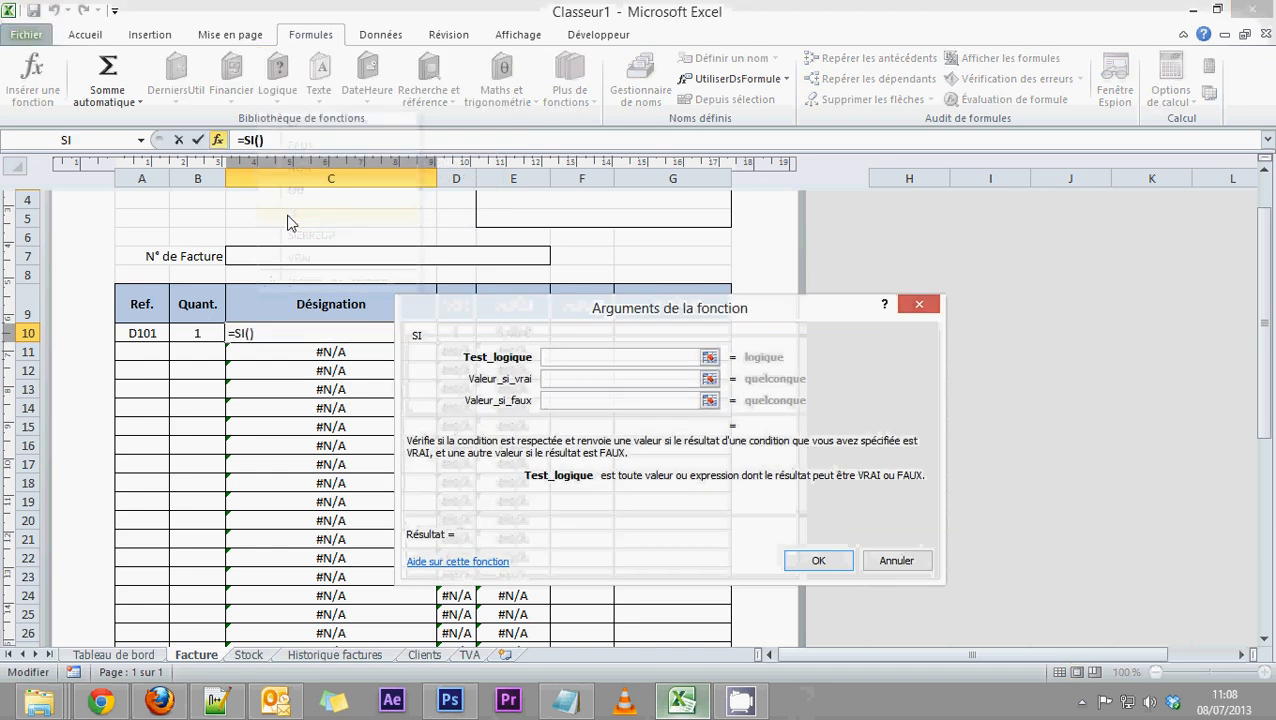
pyautogui.click(140, 332)
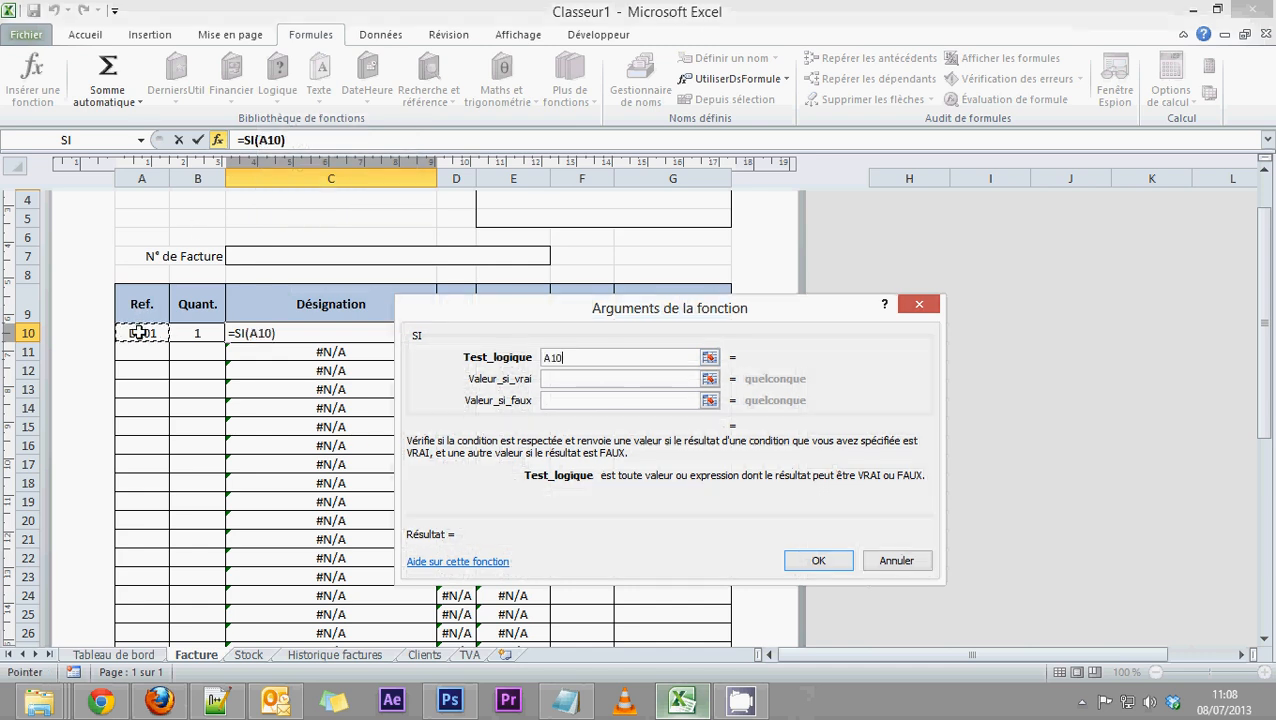
pyautogui.click(598, 357)
pyautogui.write('=""')
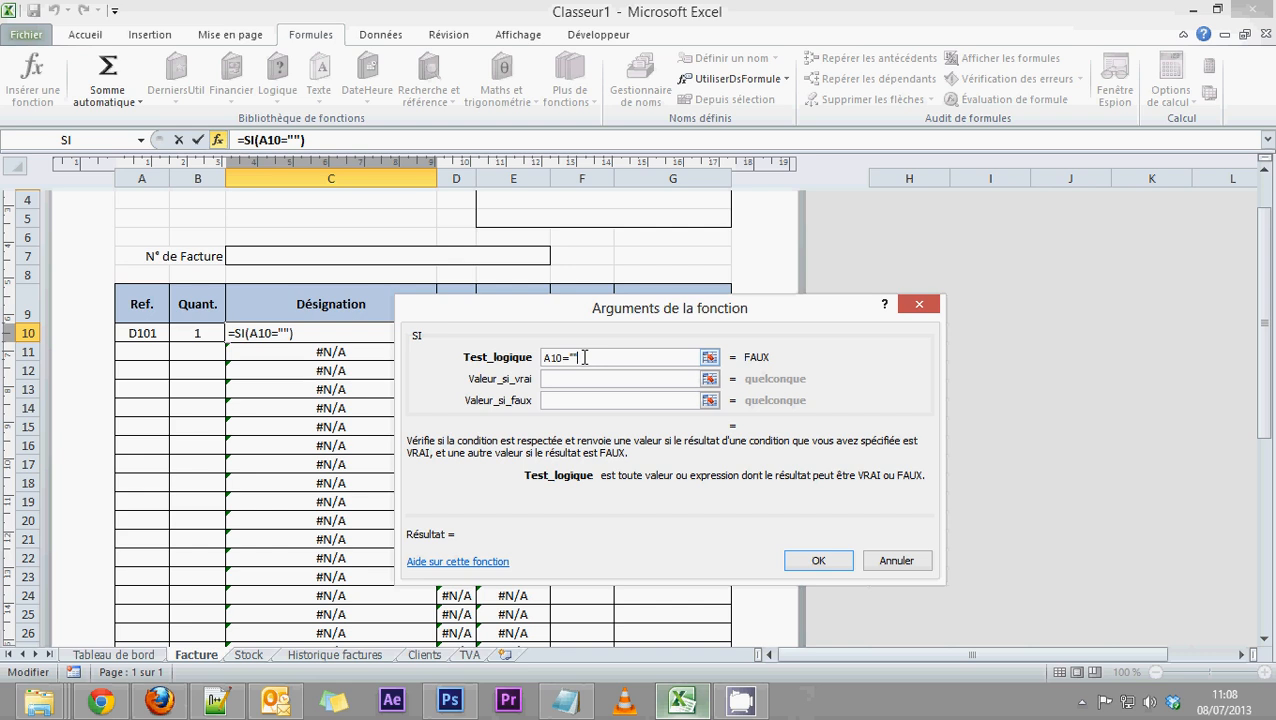
pyautogui.click(561, 379)
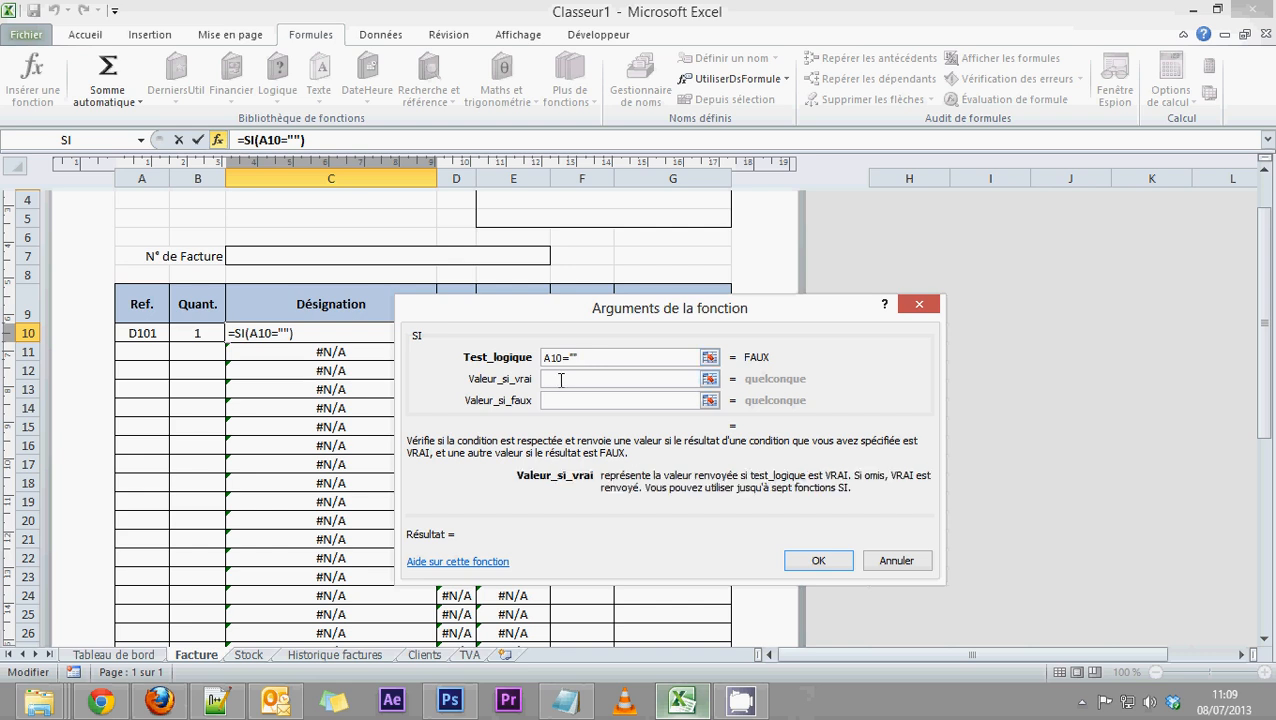
pyautogui.write('""')
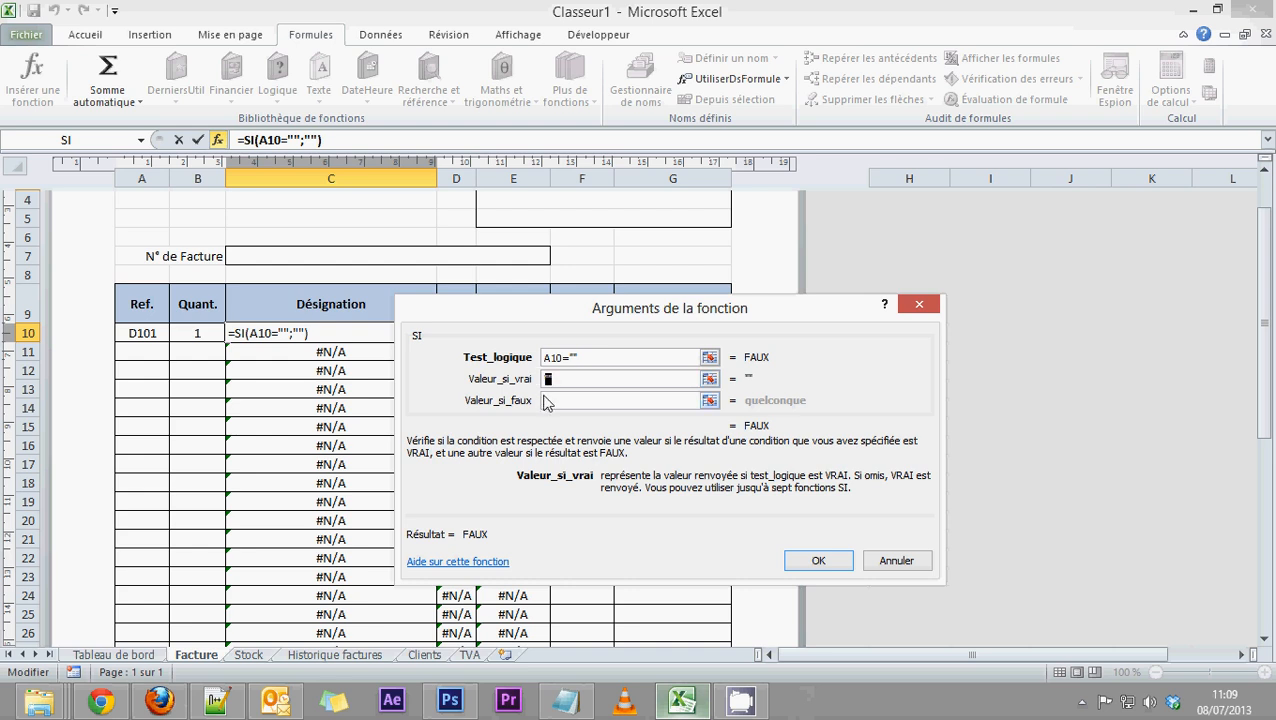
# Step: Paste the copied RECHERCHEV(A10;Stock!A:B;2;0) as the SI function's value if false and validate the formula
pyautogui.click(548, 400)
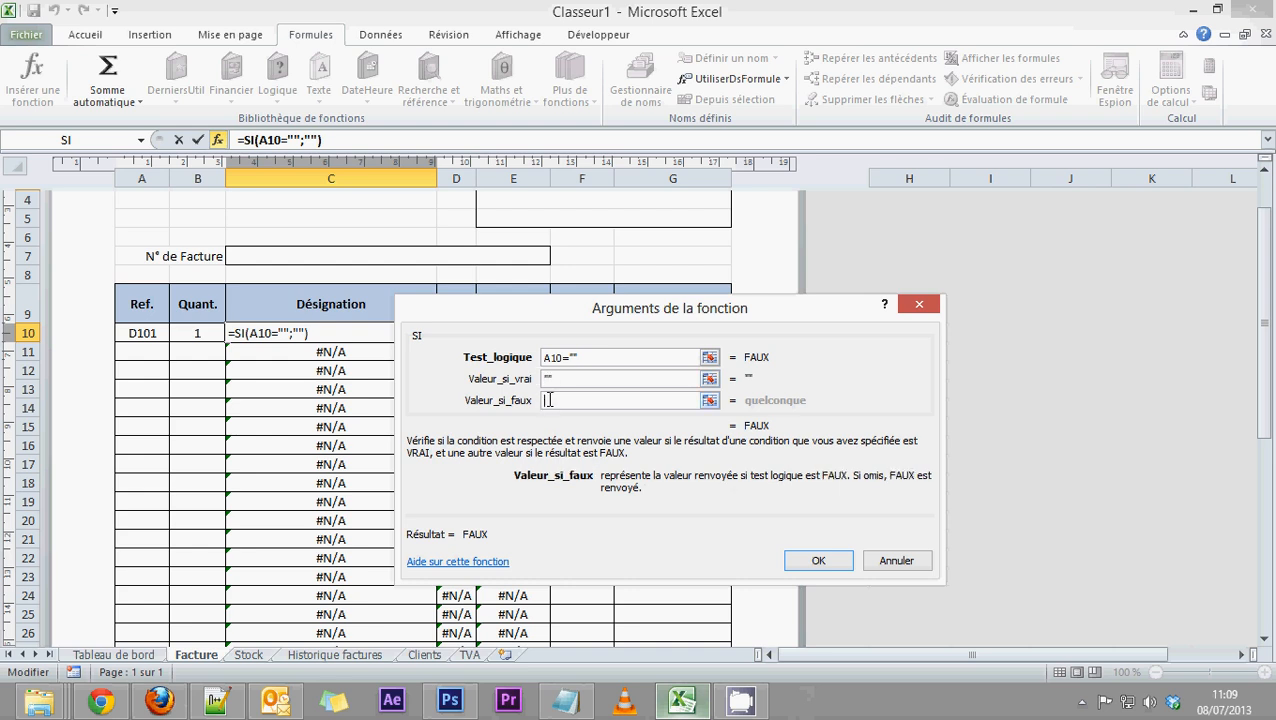
pyautogui.hotkey('ctrl', 'v')
pyautogui.moveTo(668, 401); pyautogui.dragTo(575, 404)
pyautogui.press('Delete')
pyautogui.rightClick(600, 404)
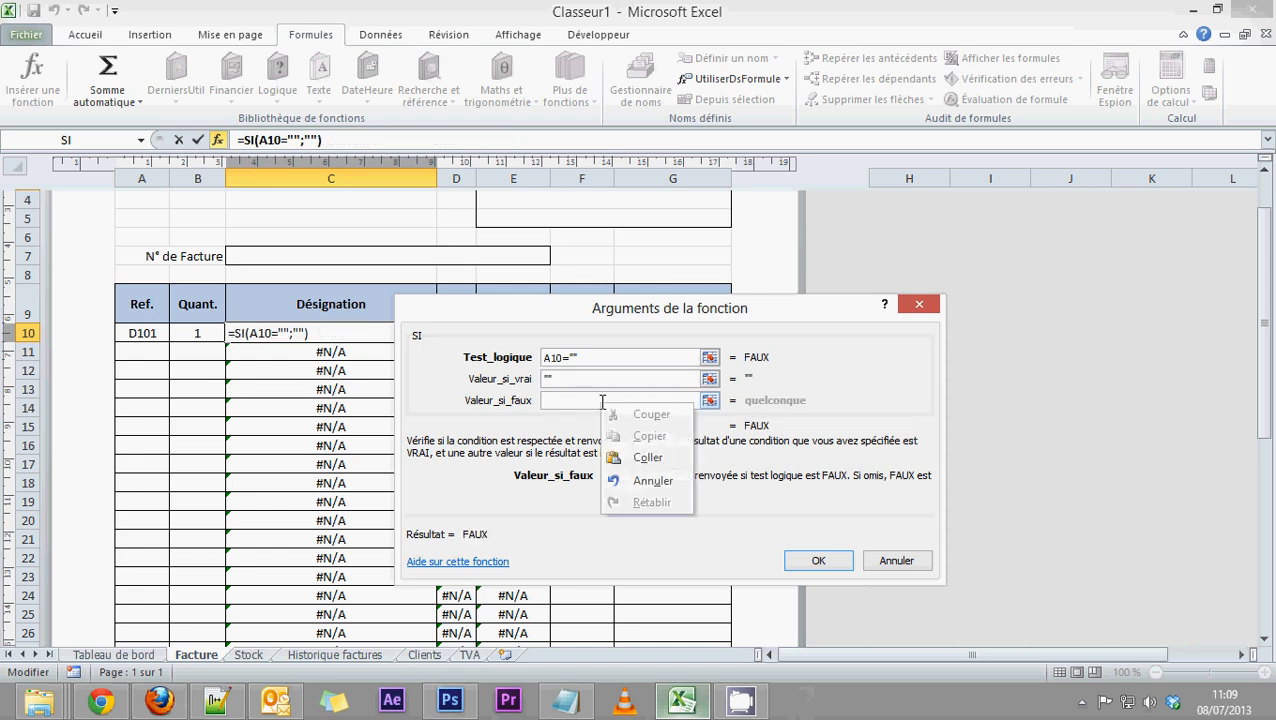
pyautogui.click(645, 458)
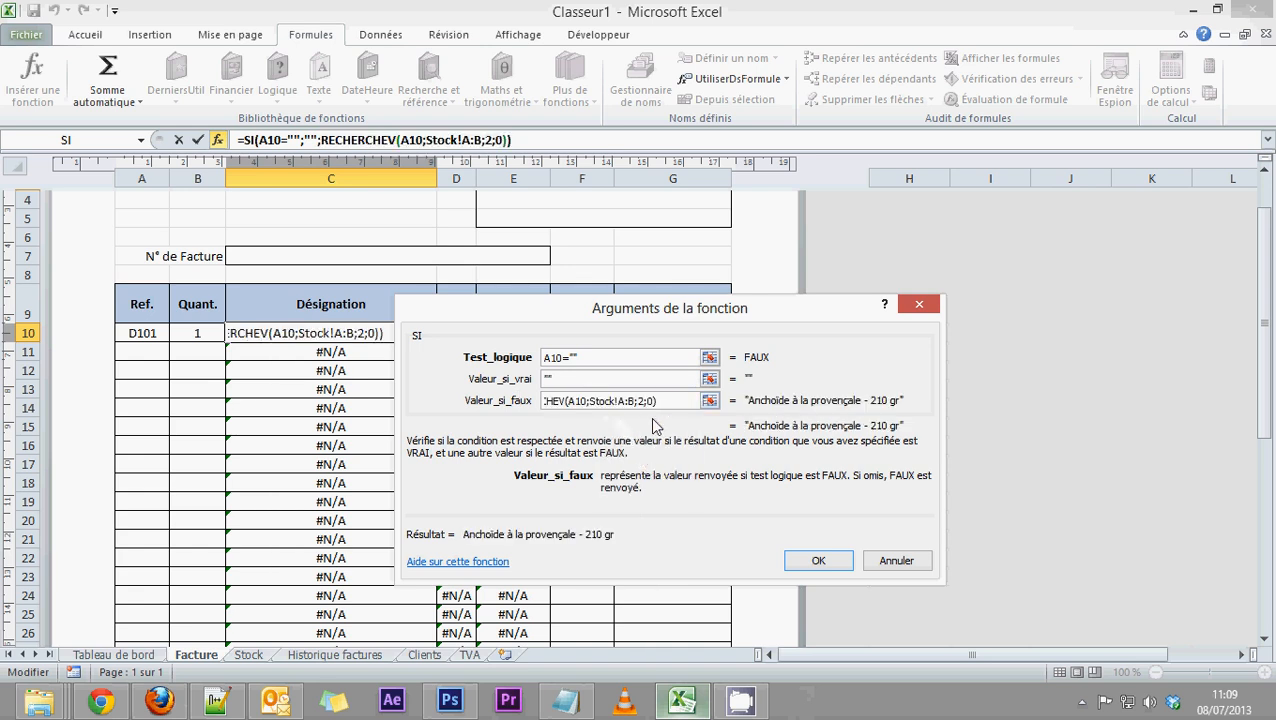
pyautogui.moveTo(668, 401); pyautogui.dragTo(519, 400)
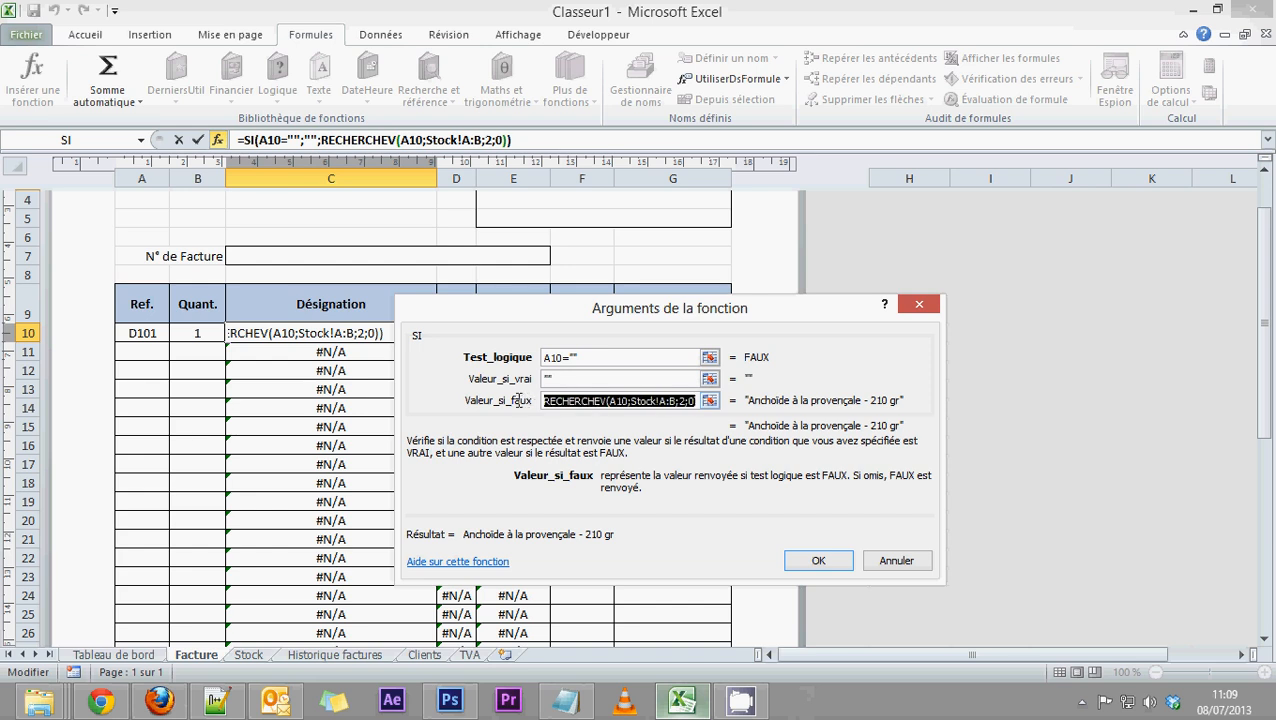
pyautogui.click(594, 381)
pyautogui.click(598, 357)
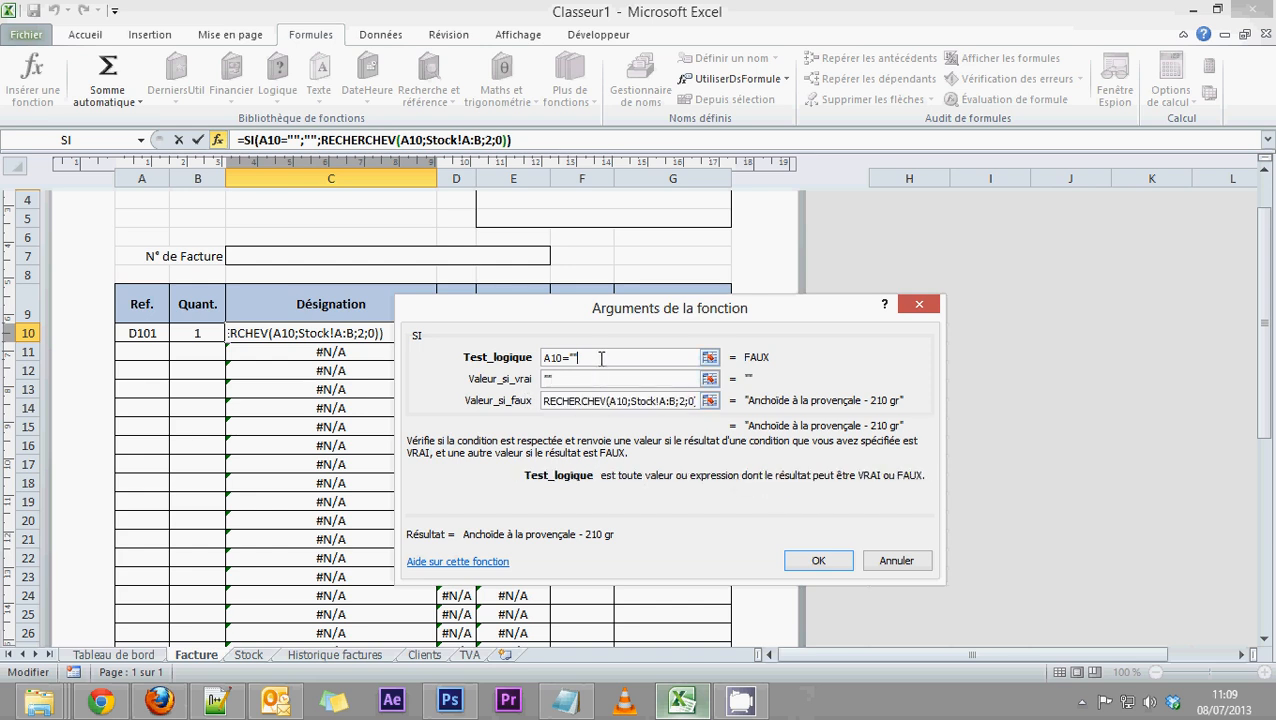
pyautogui.click(815, 560)
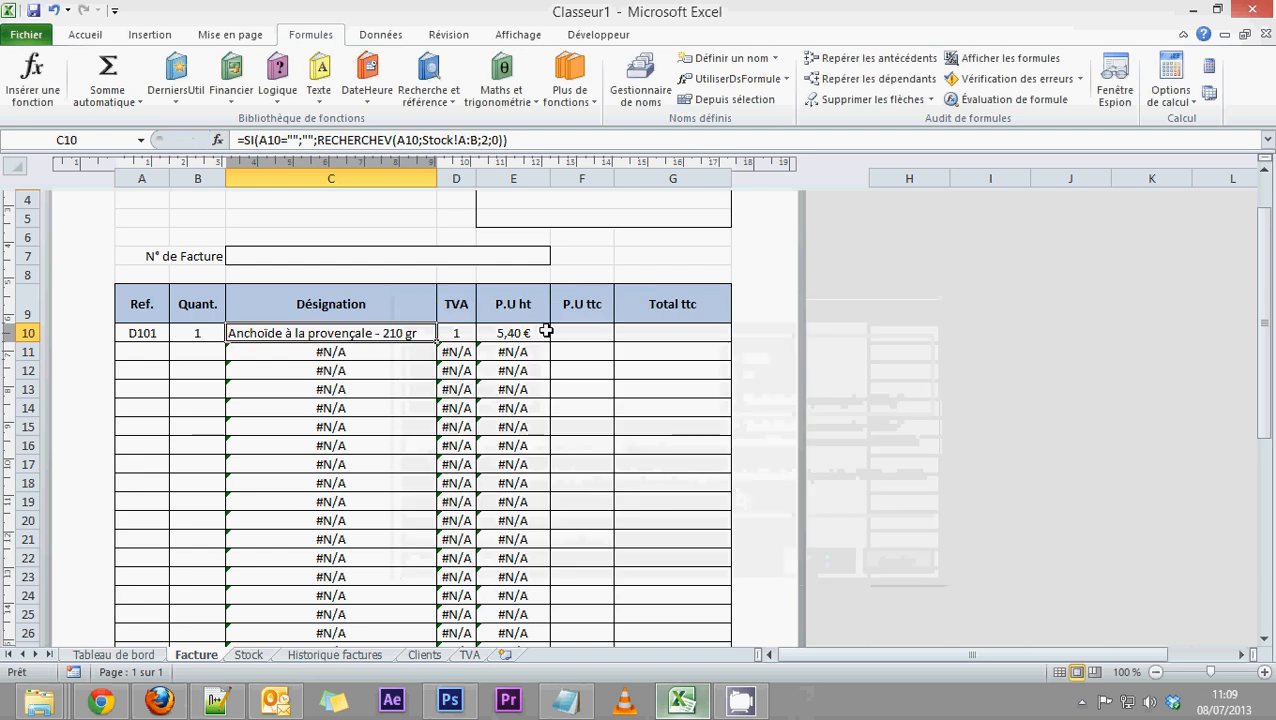
# Step: Fill the C10 formula down the Désignation column to the last invoice line and check the copy in C11
pyautogui.moveTo(427, 345); pyautogui.dragTo(428, 636)
pyautogui.scroll(-3, 408, 553)
pyautogui.scroll(-3, 408, 553)
pyautogui.moveTo(437, 284); pyautogui.dragTo(420, 540)
pyautogui.scroll(8, 302, 404)
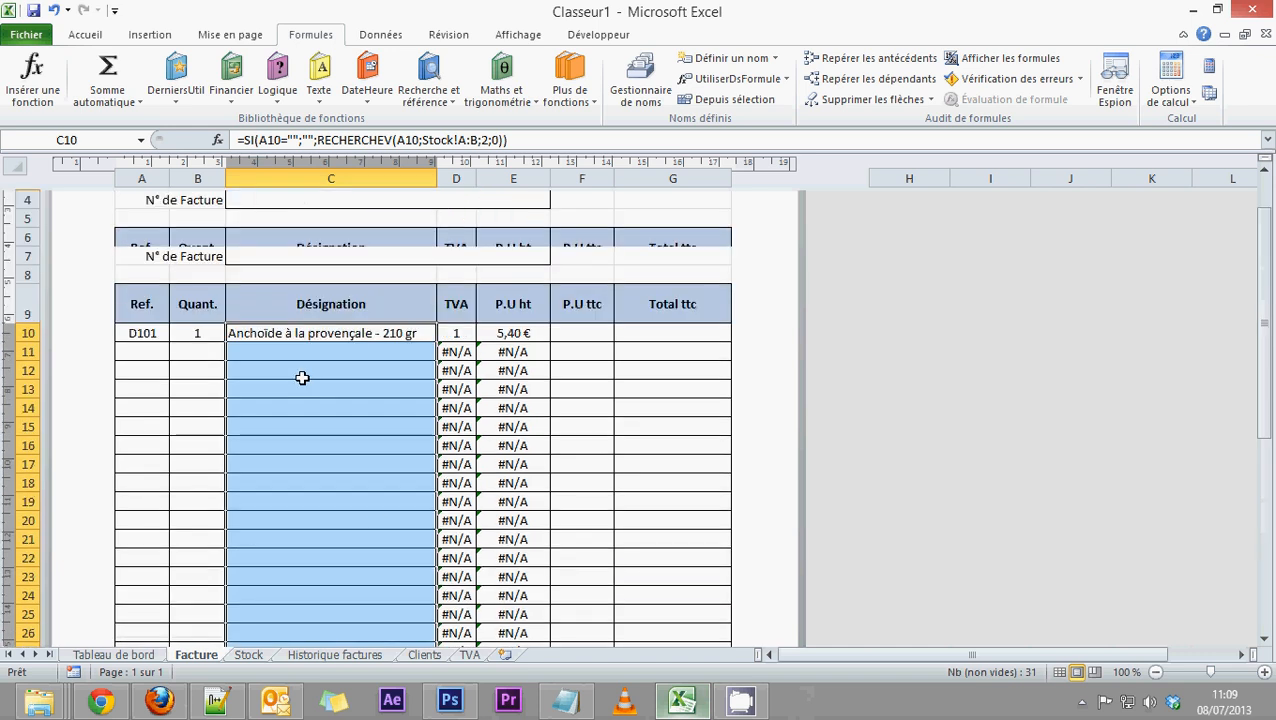
pyautogui.scroll(-1, 246, 404)
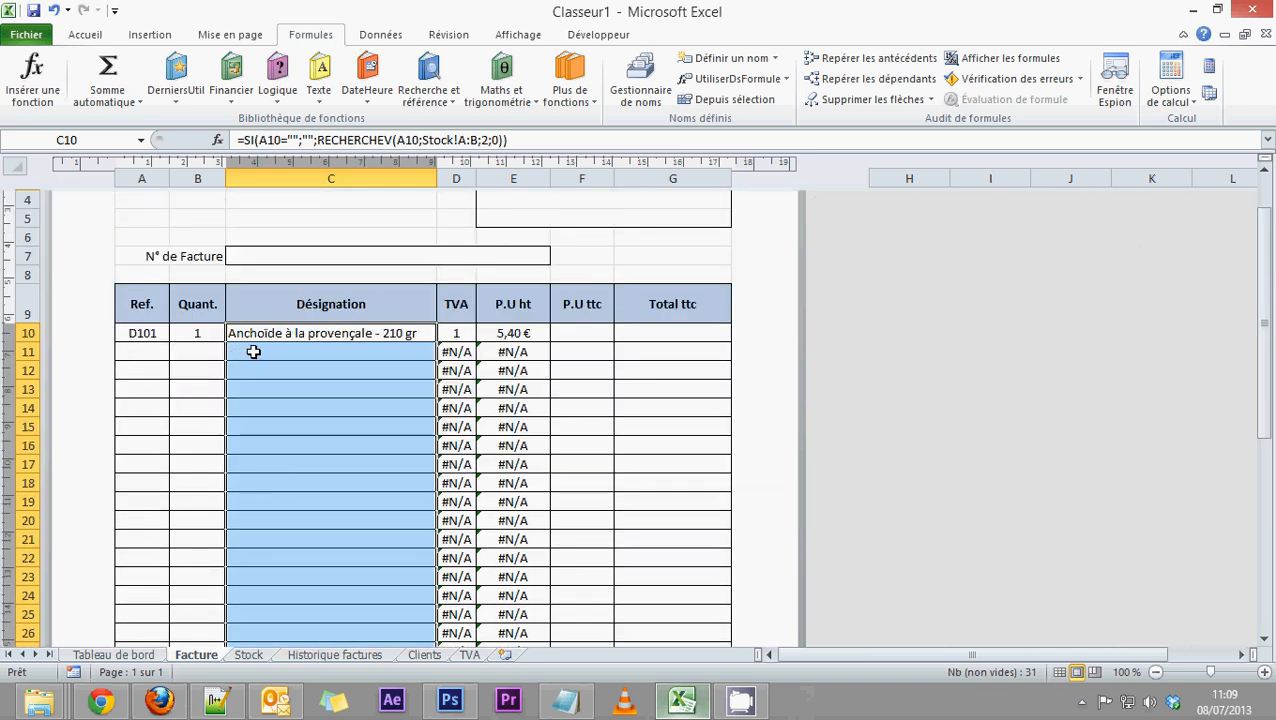
pyautogui.click(253, 352)
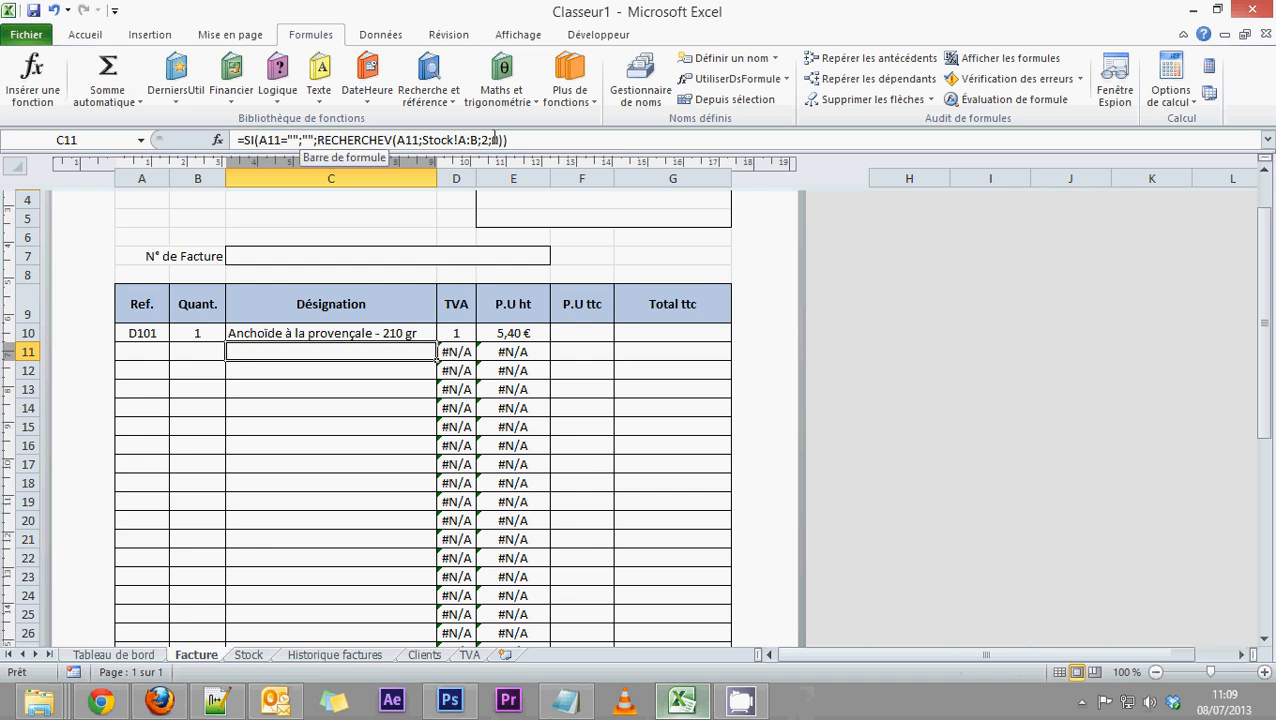
# Step: Test the Désignation formula by choosing references D101 and H101 in A11, and clear that reference again
pyautogui.click(145, 352)
pyautogui.click(177, 352)
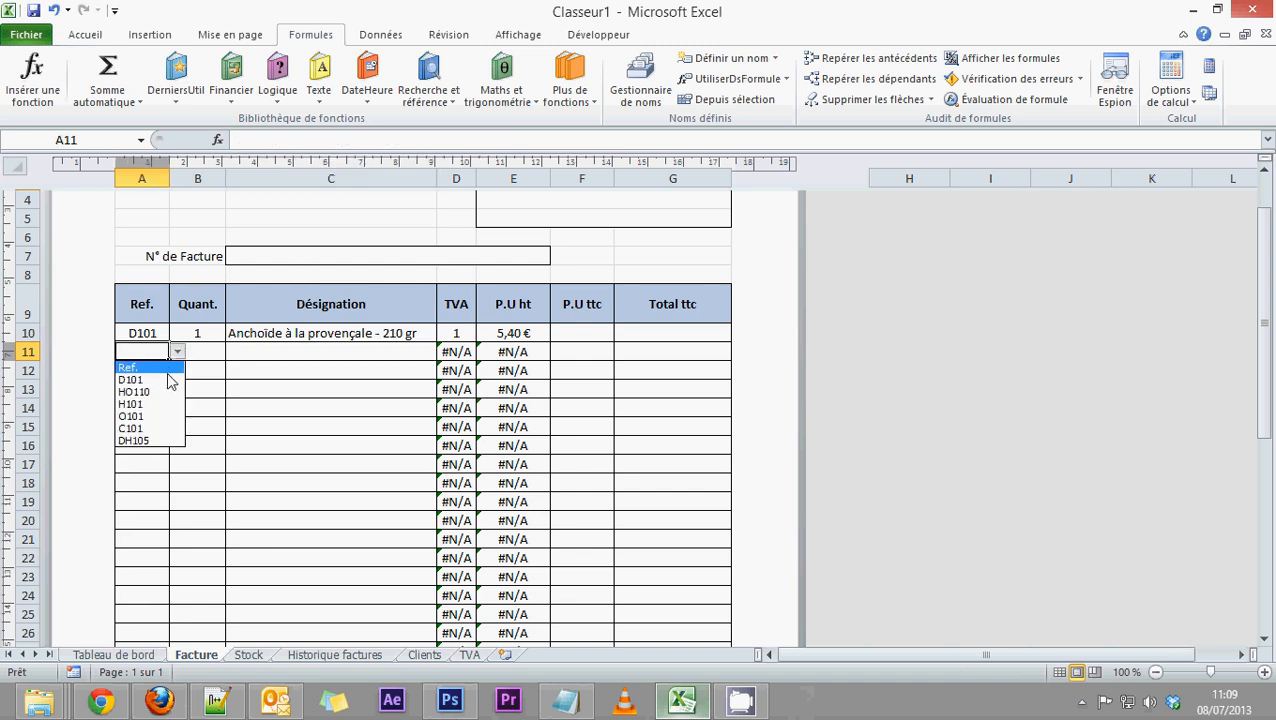
pyautogui.click(168, 381)
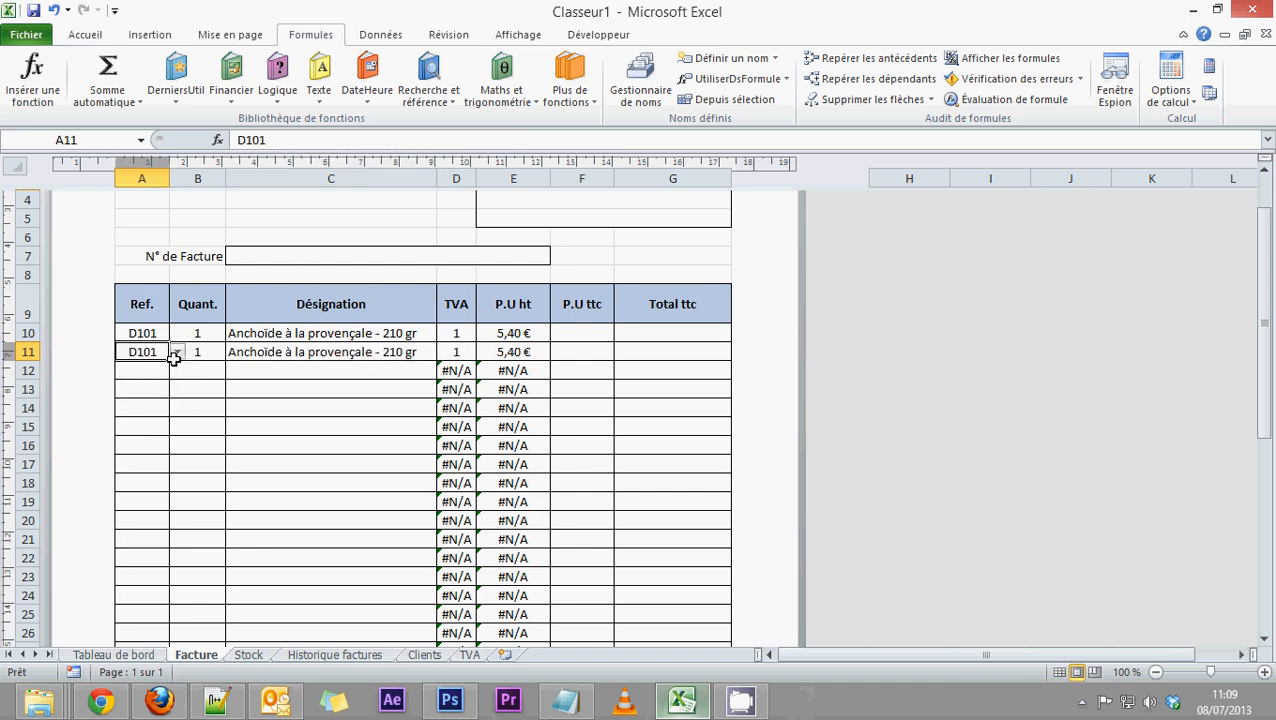
pyautogui.click(177, 352)
pyautogui.click(165, 405)
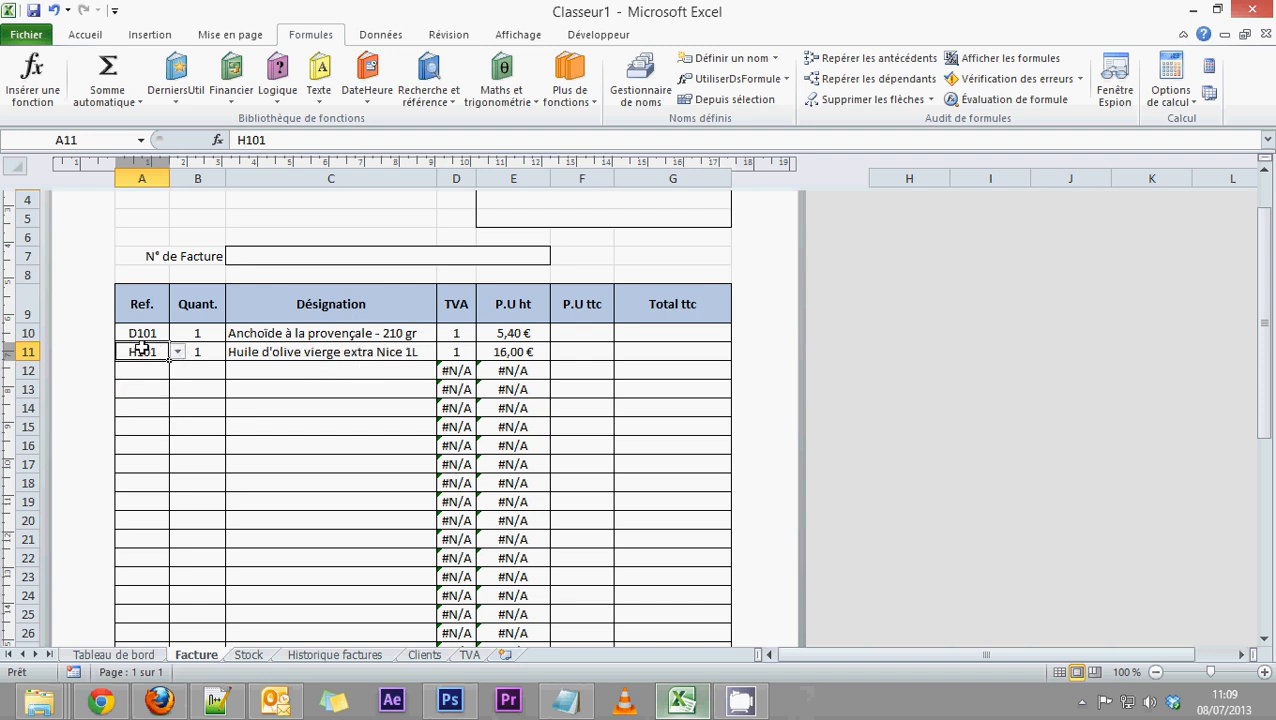
pyautogui.press('Delete')
pyautogui.click(280, 353)
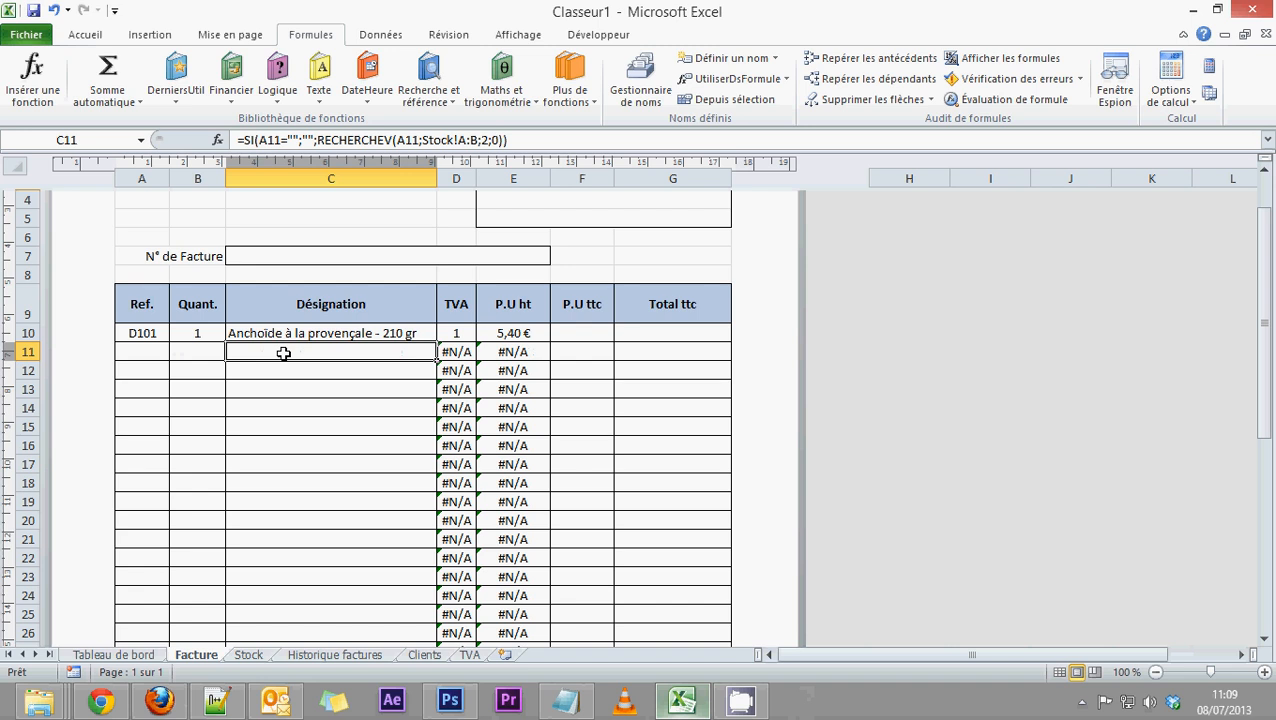
# Step: Copy the RECHERCHEV formula text of cell D10 in the TVA column, without its equals sign
pyautogui.click(452, 352)
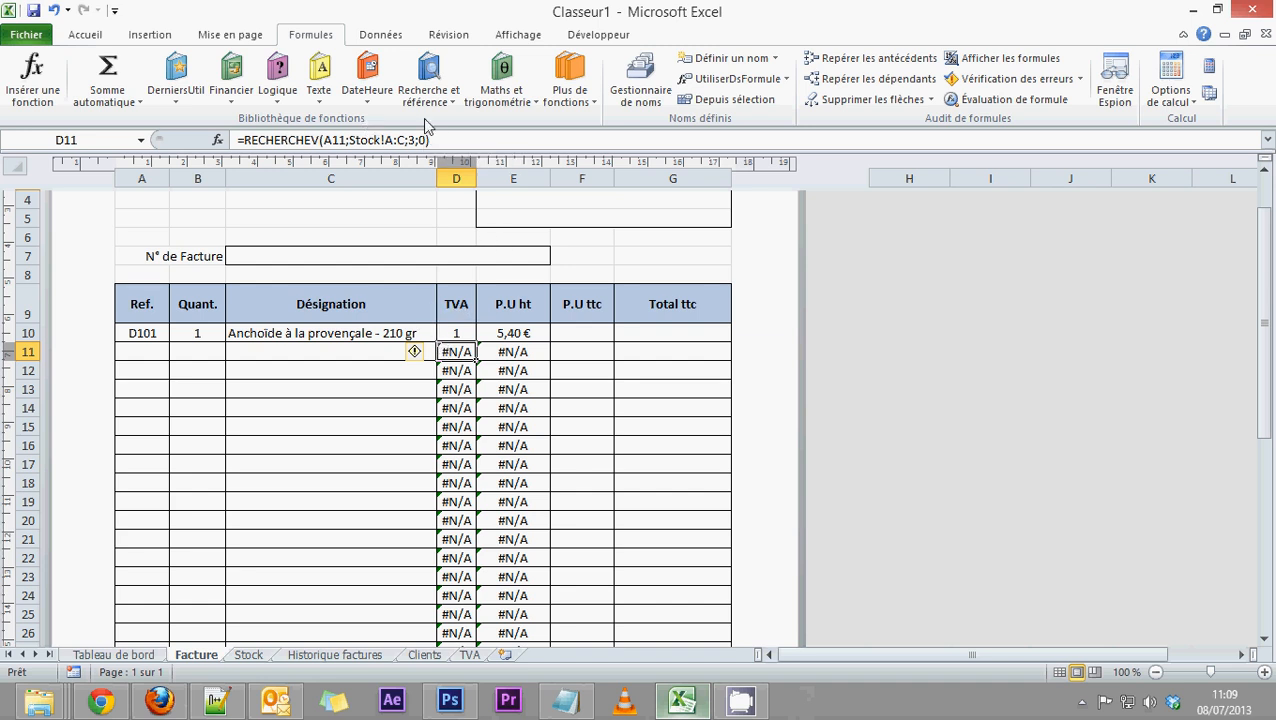
pyautogui.click(452, 332)
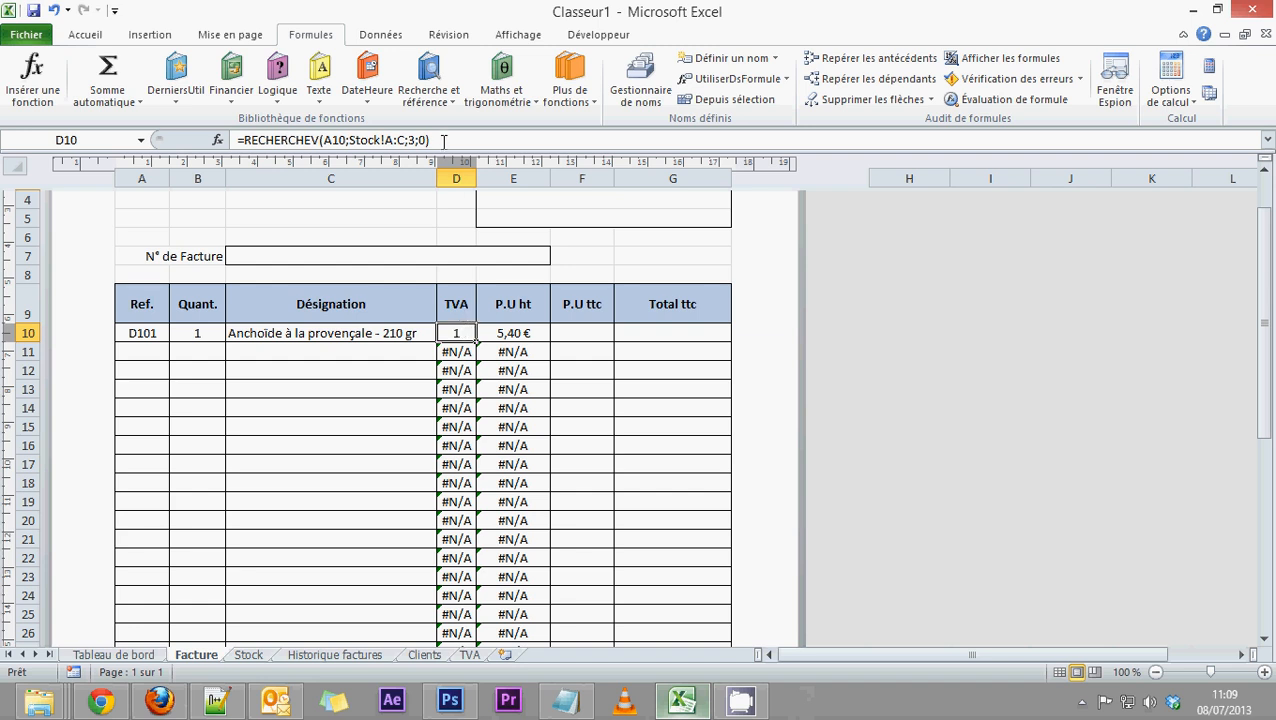
pyautogui.moveTo(440, 140); pyautogui.dragTo(243, 140)
pyautogui.hotkey('ctrl', 'c')
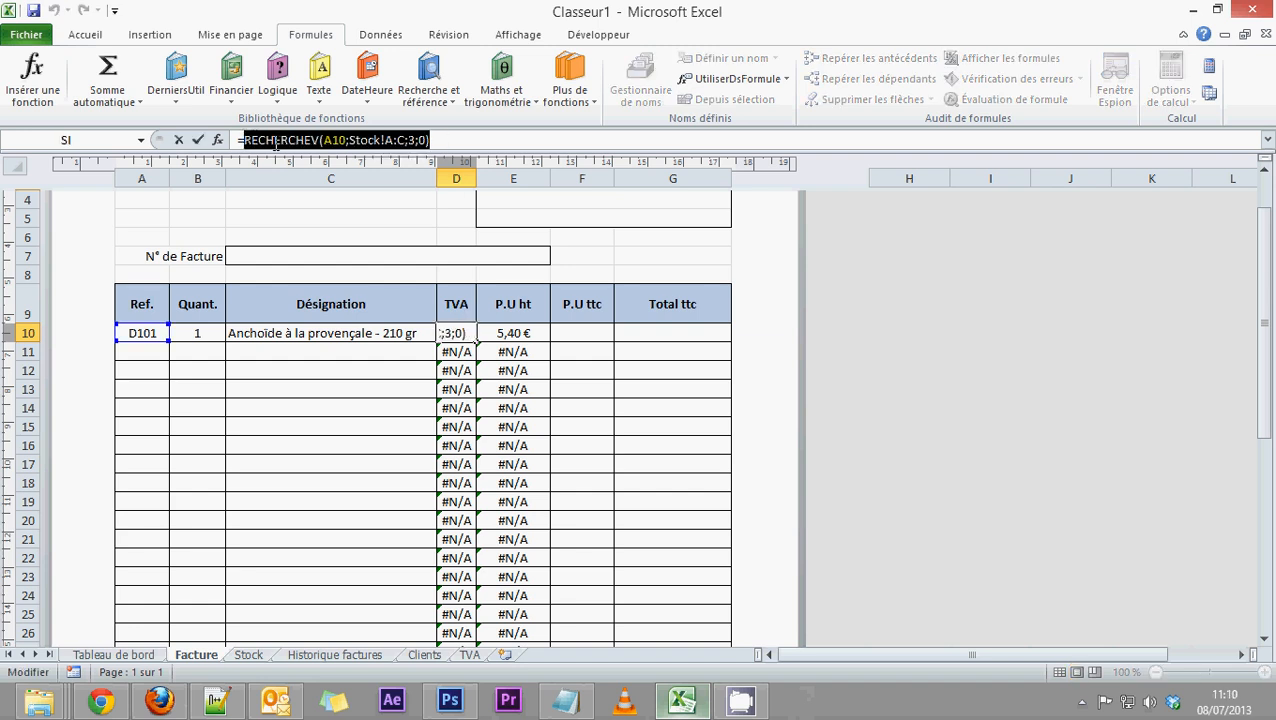
# Step: Empty TVA cell D10 and insert an SI function there with the logical test A10=""
pyautogui.press('Escape')
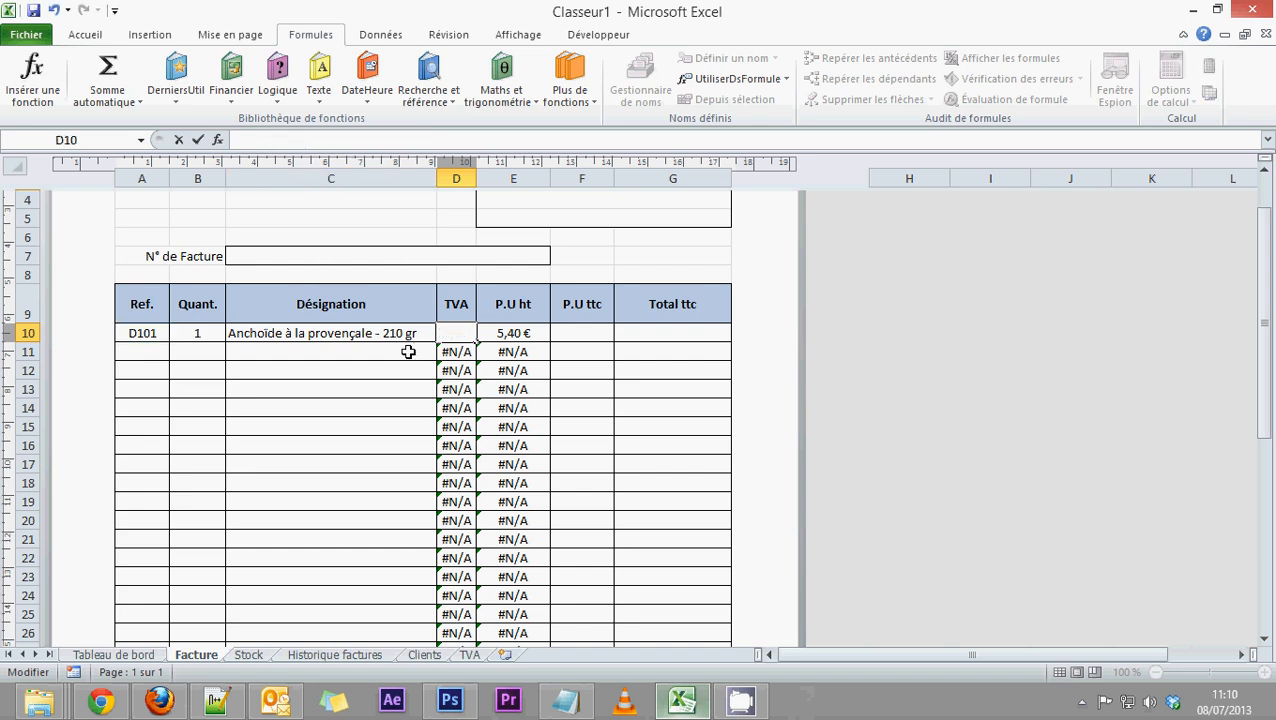
pyautogui.click(466, 345)
pyautogui.click(467, 334)
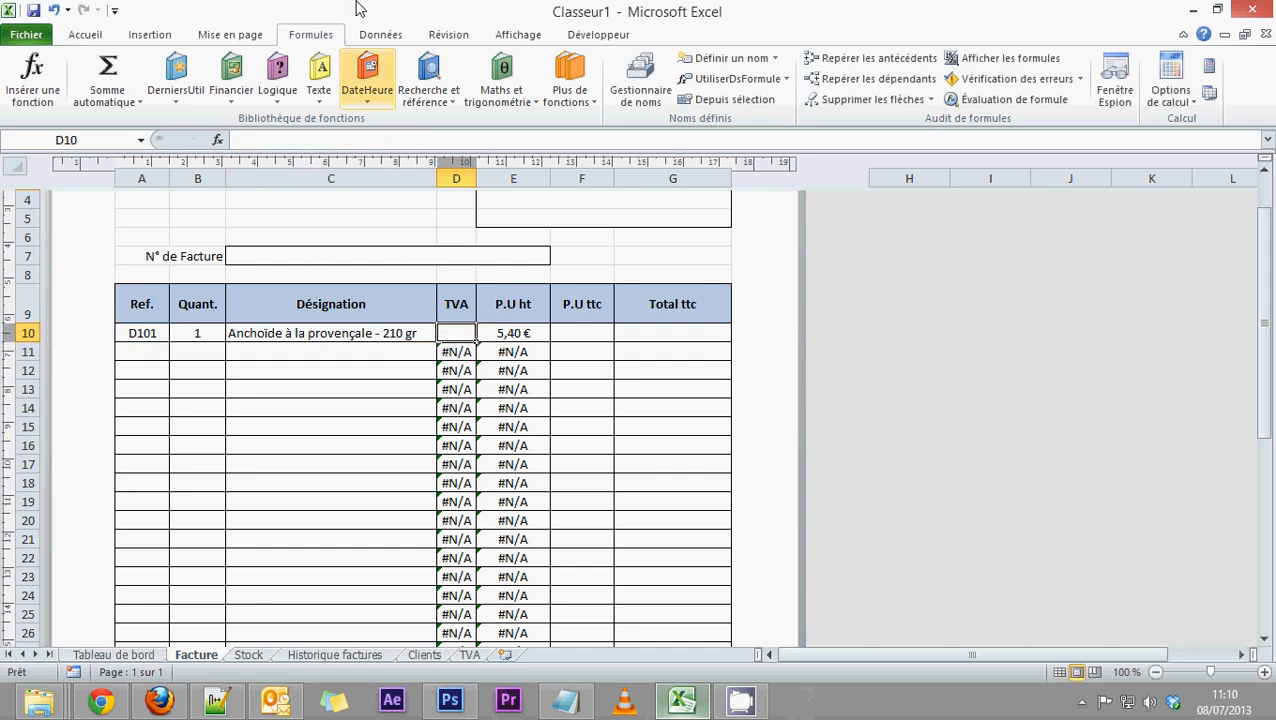
pyautogui.click(278, 82)
pyautogui.click(292, 213)
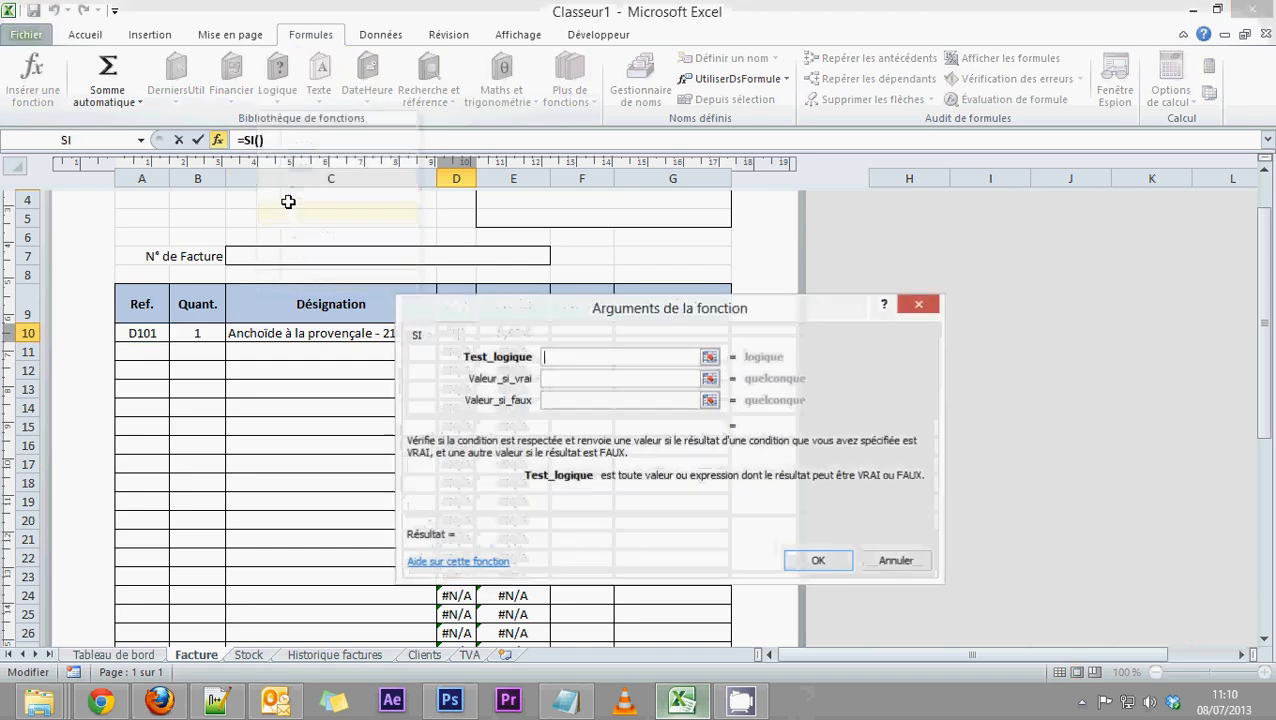
pyautogui.click(155, 333)
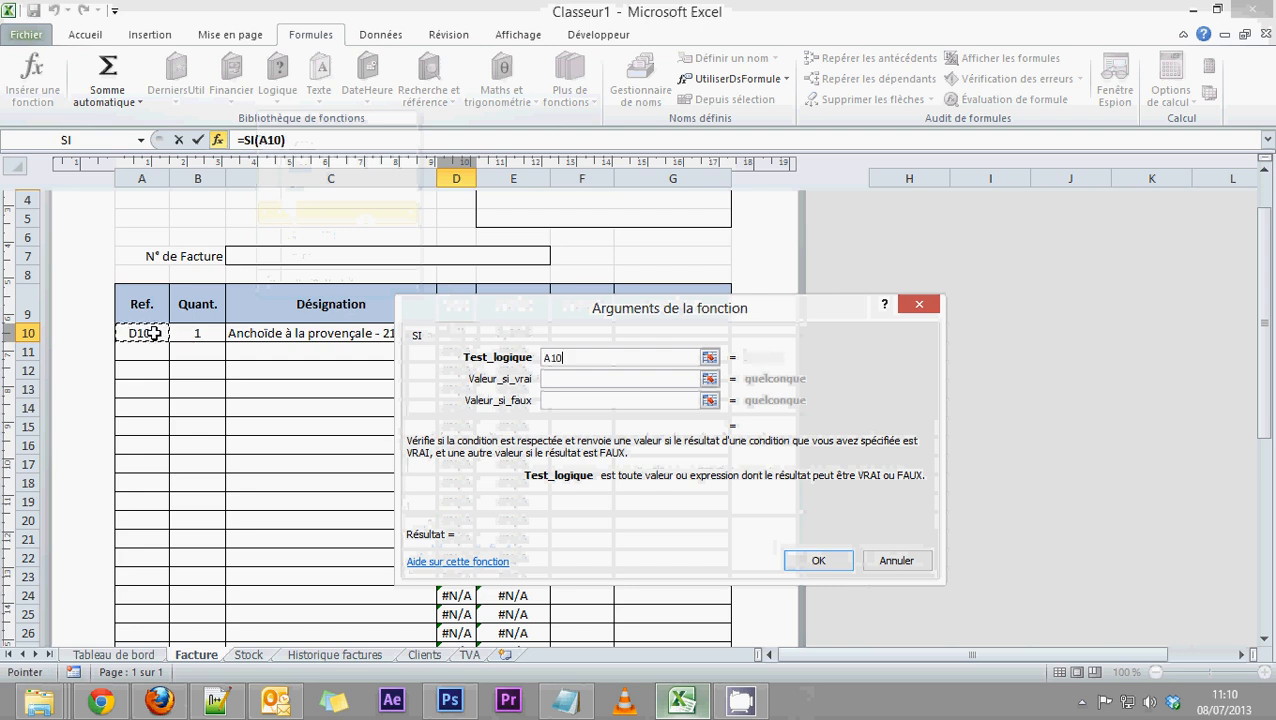
pyautogui.write('=""')
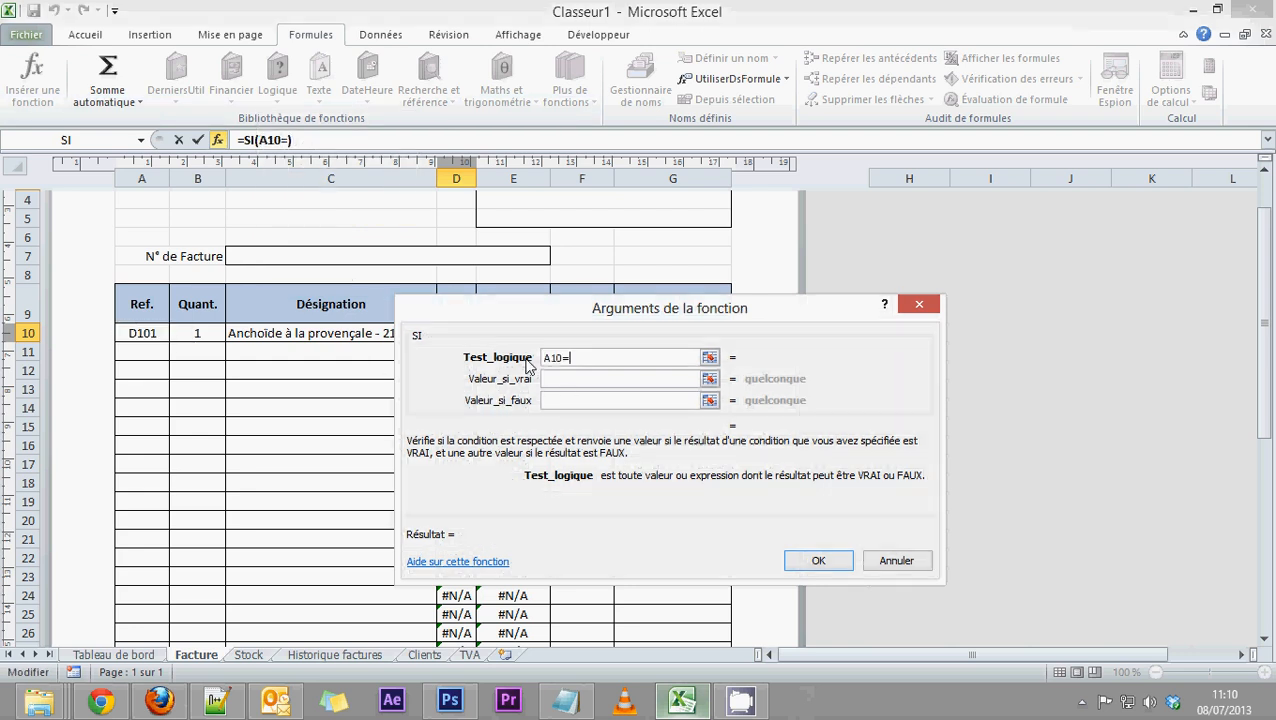
# Step: Set the D10 SI function's value if true to "", paste RECHERCHEV(A10;Stock!A:C;3;0) as its value if false, and validate
pyautogui.click(563, 379)
pyautogui.write('""')
pyautogui.click(551, 400)
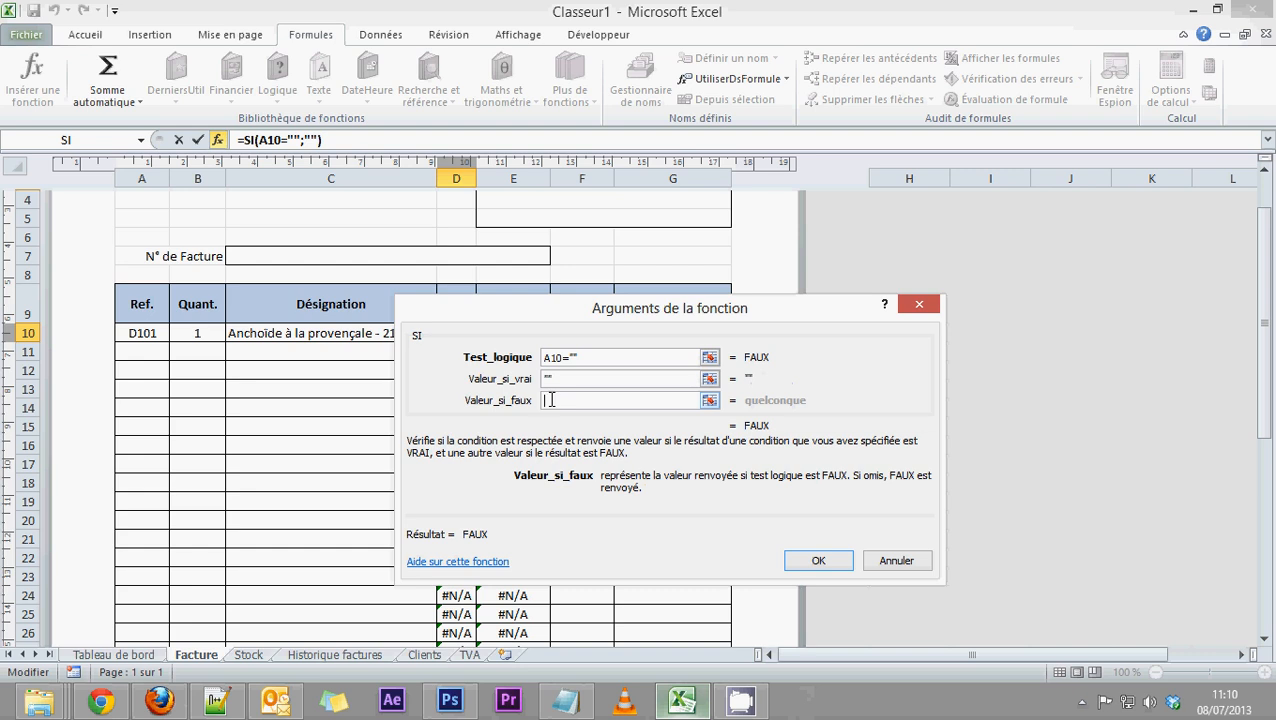
pyautogui.hotkey('ctrl', 'v')
pyautogui.moveTo(664, 401); pyautogui.dragTo(480, 395)
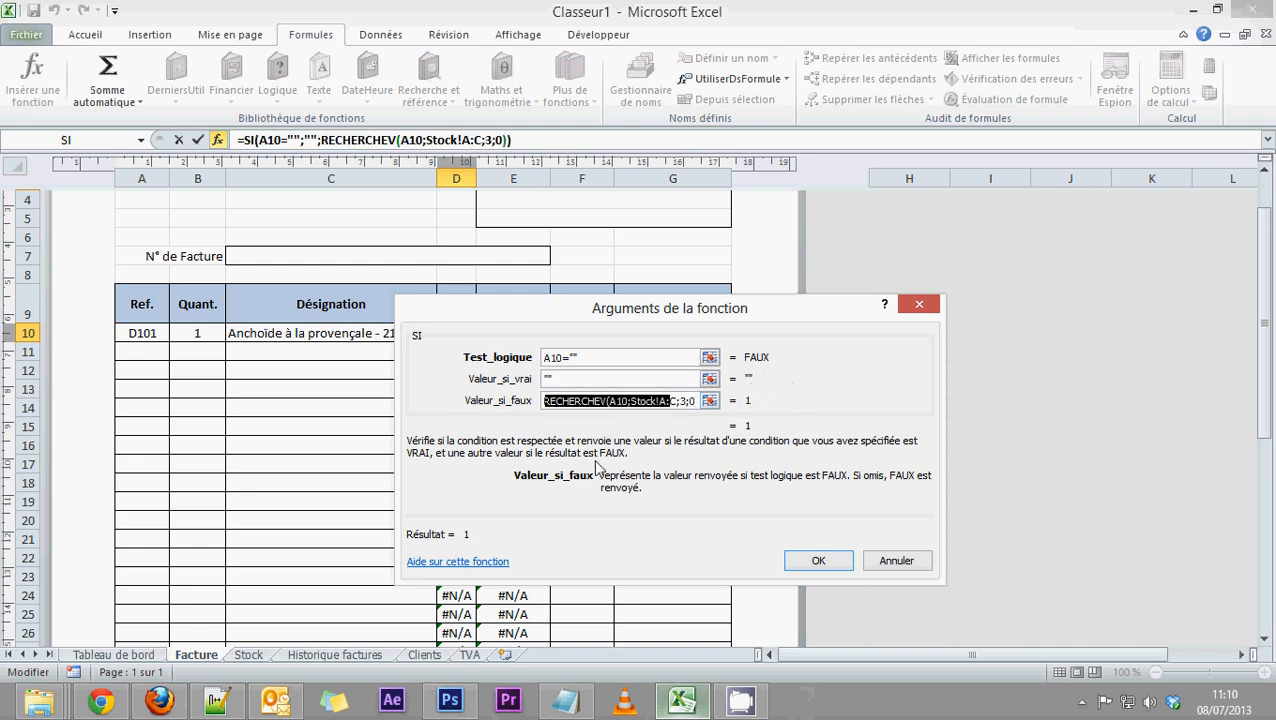
pyautogui.click(812, 561)
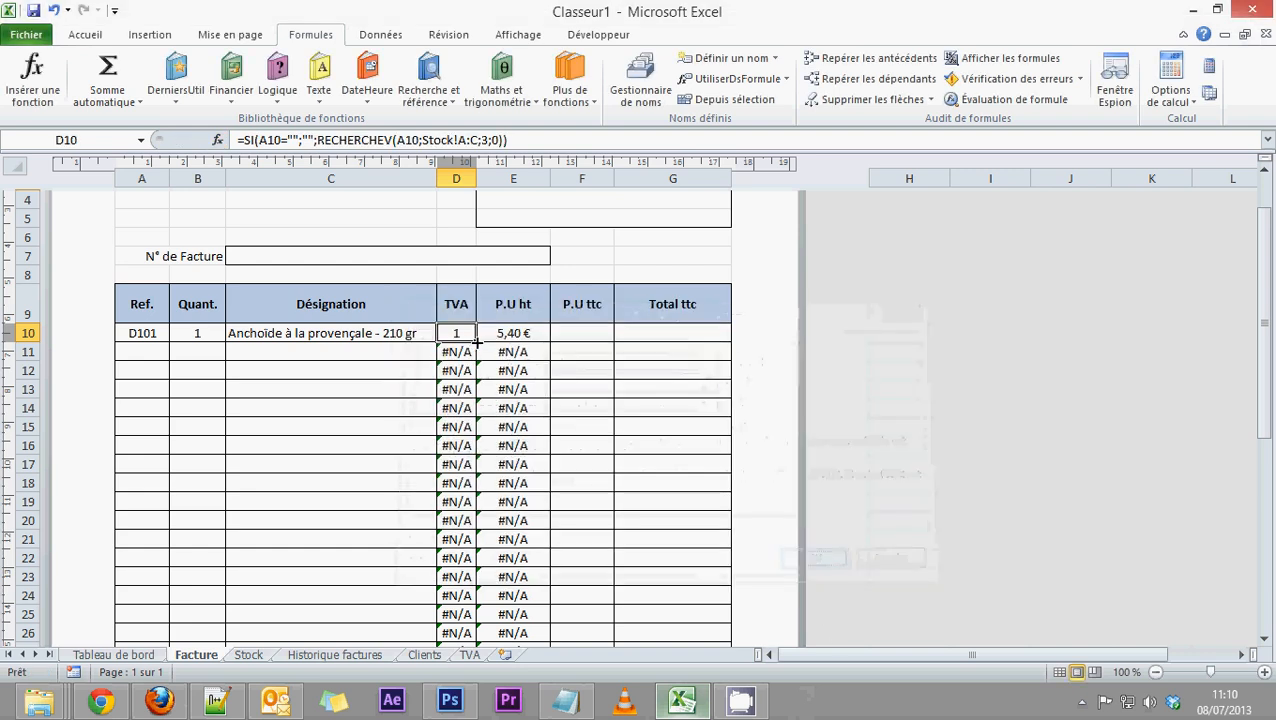
# Step: Fill the D10 formula down the TVA column to the last invoice line, row 40
pyautogui.moveTo(476, 342); pyautogui.dragTo(481, 632)
pyautogui.scroll(-5, 481, 630)
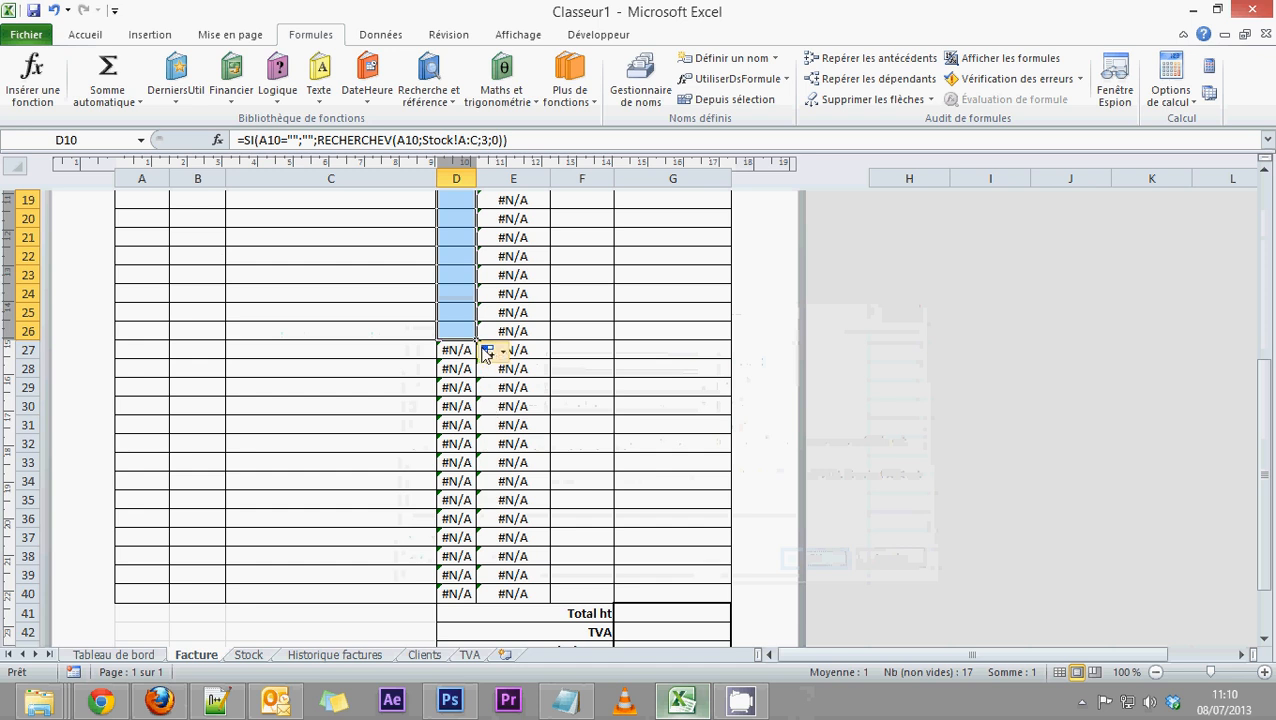
pyautogui.moveTo(481, 349); pyautogui.dragTo(481, 597)
pyautogui.scroll(5, 336, 379)
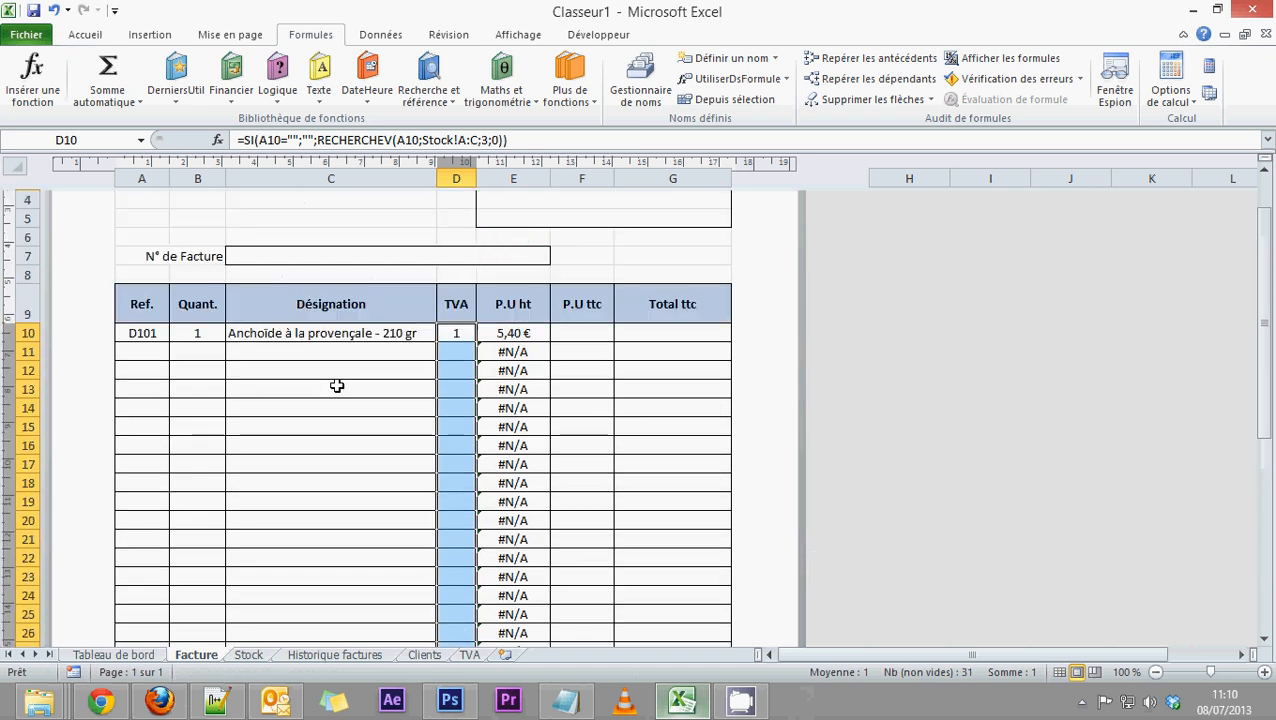
# Step: Test the TVA formula by choosing reference HO110 in A11, and clear that reference again
pyautogui.click(150, 352)
pyautogui.click(177, 352)
pyautogui.click(148, 390)
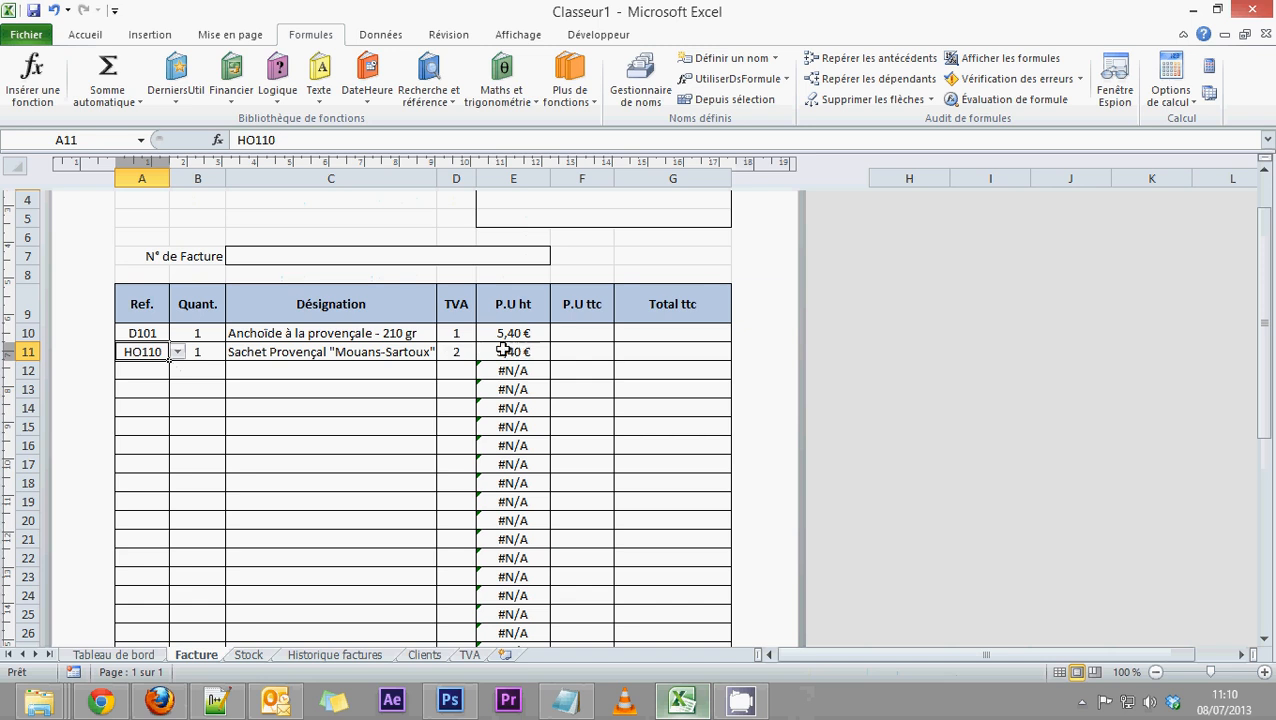
pyautogui.press('Delete')
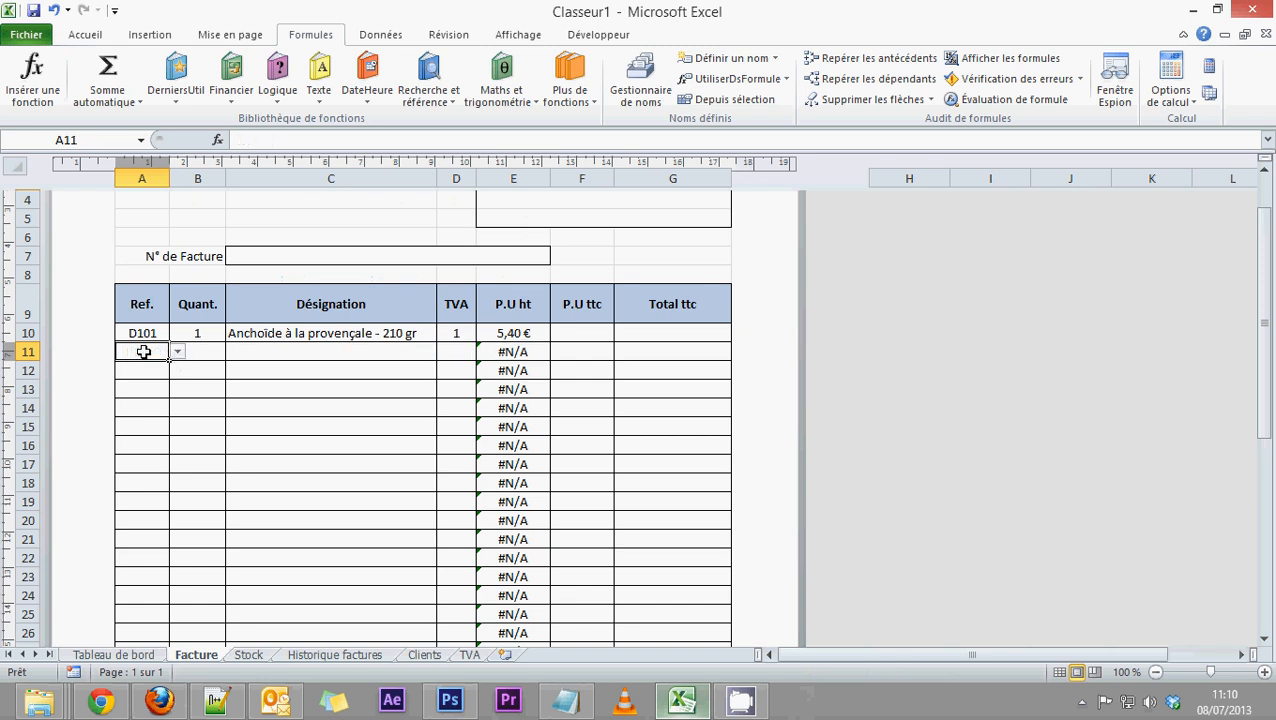
# Step: Cut the RECHERCHEV formula text from cell E10 in the P.U ht column and remove its equals sign, leaving the cell empty
pyautogui.click(508, 333)
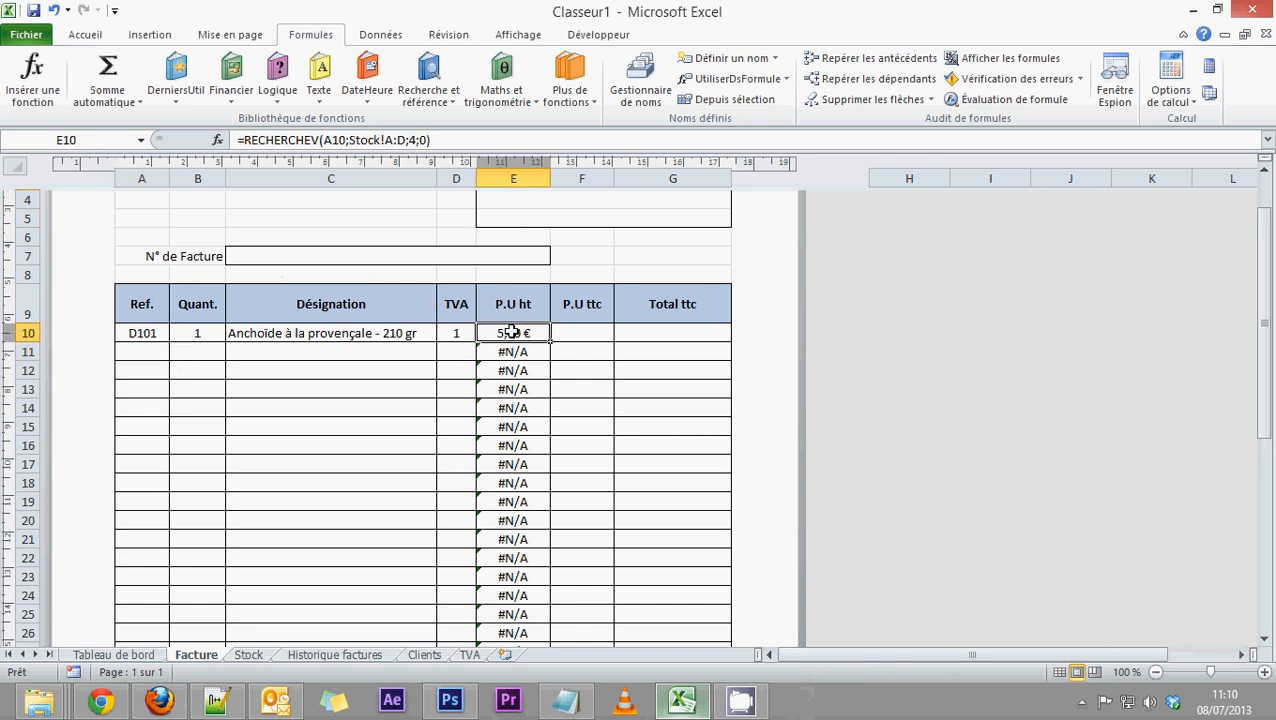
pyautogui.scroll(-2, 513, 408)
pyautogui.scroll(-4, 513, 408)
pyautogui.scroll(6, 515, 407)
pyautogui.moveTo(432, 140); pyautogui.dragTo(248, 140)
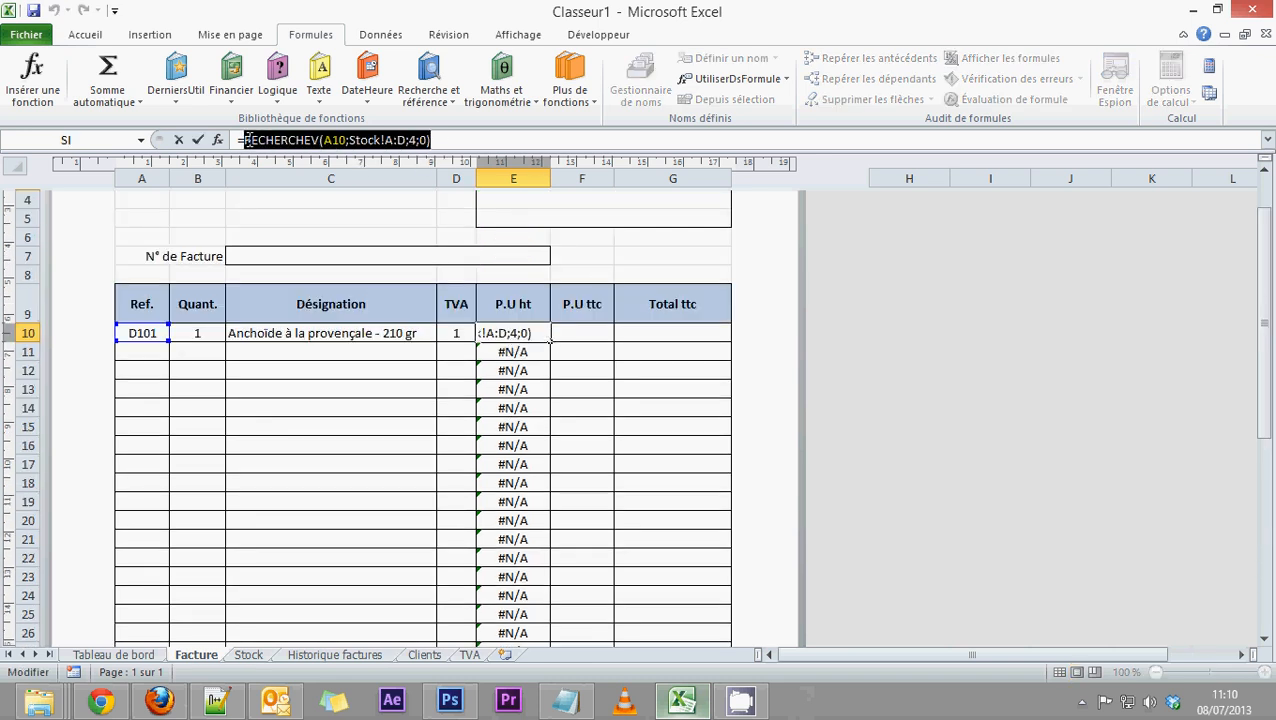
pyautogui.hotkey('ctrl', 'x')
pyautogui.press('BackSpace')
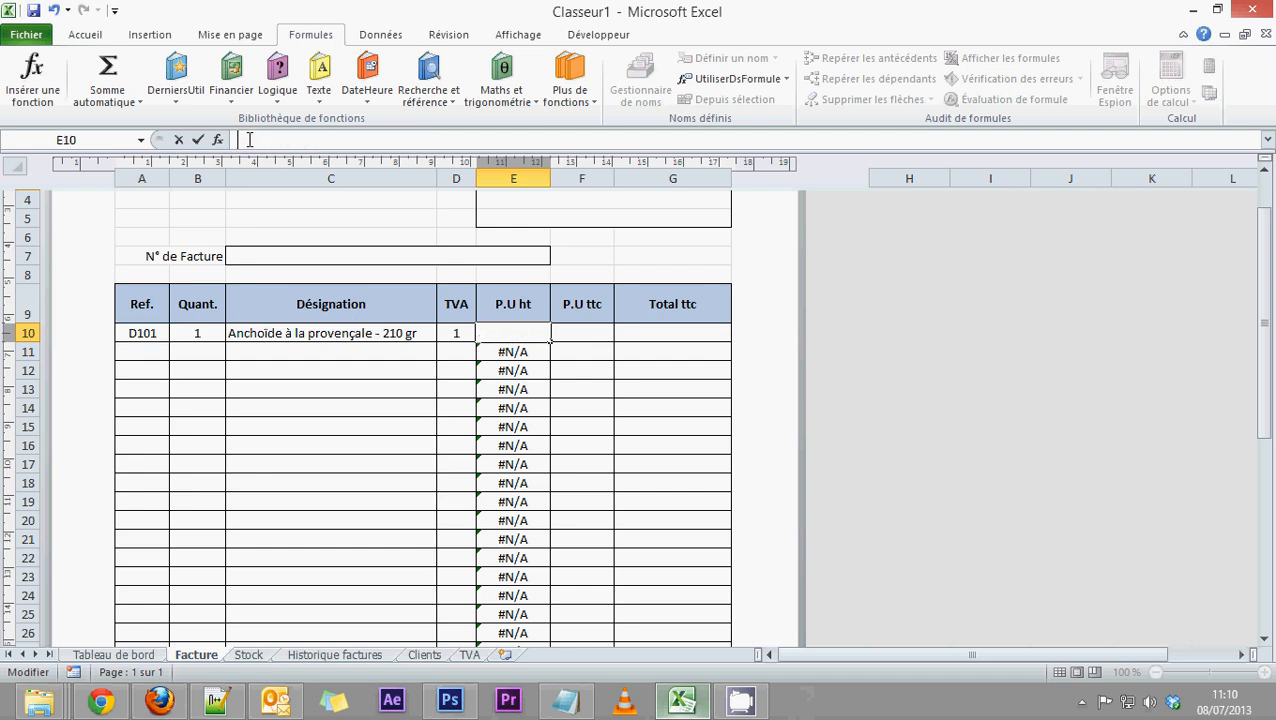
pyautogui.press('Return')
# Step: Insert an SI function in P.U ht cell E10 with the logical test A10=""
pyautogui.click(513, 333)
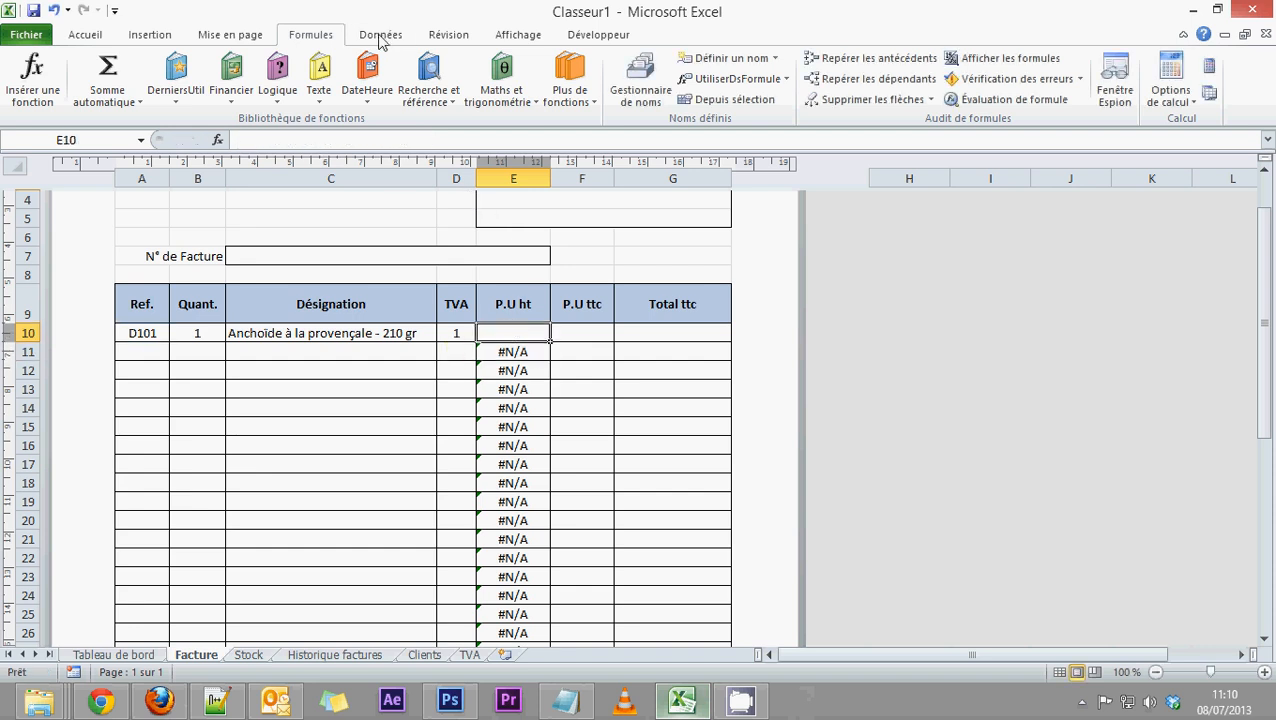
pyautogui.click(277, 85)
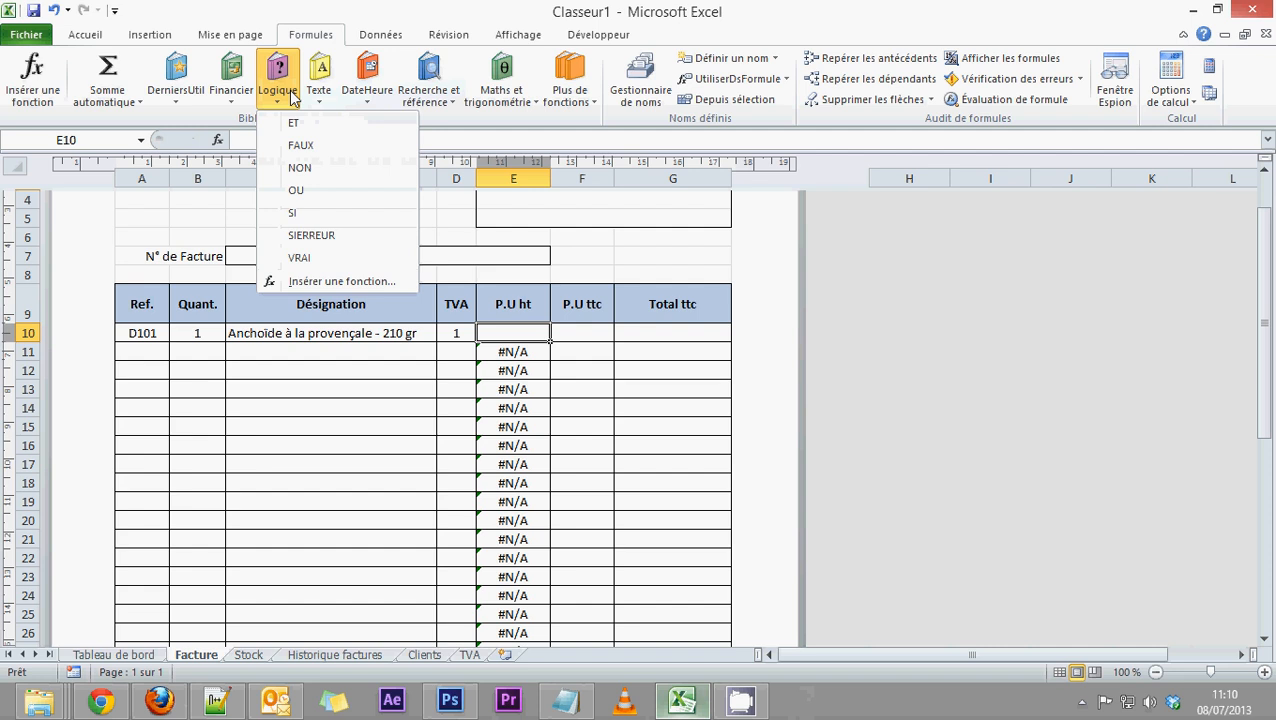
pyautogui.click(292, 213)
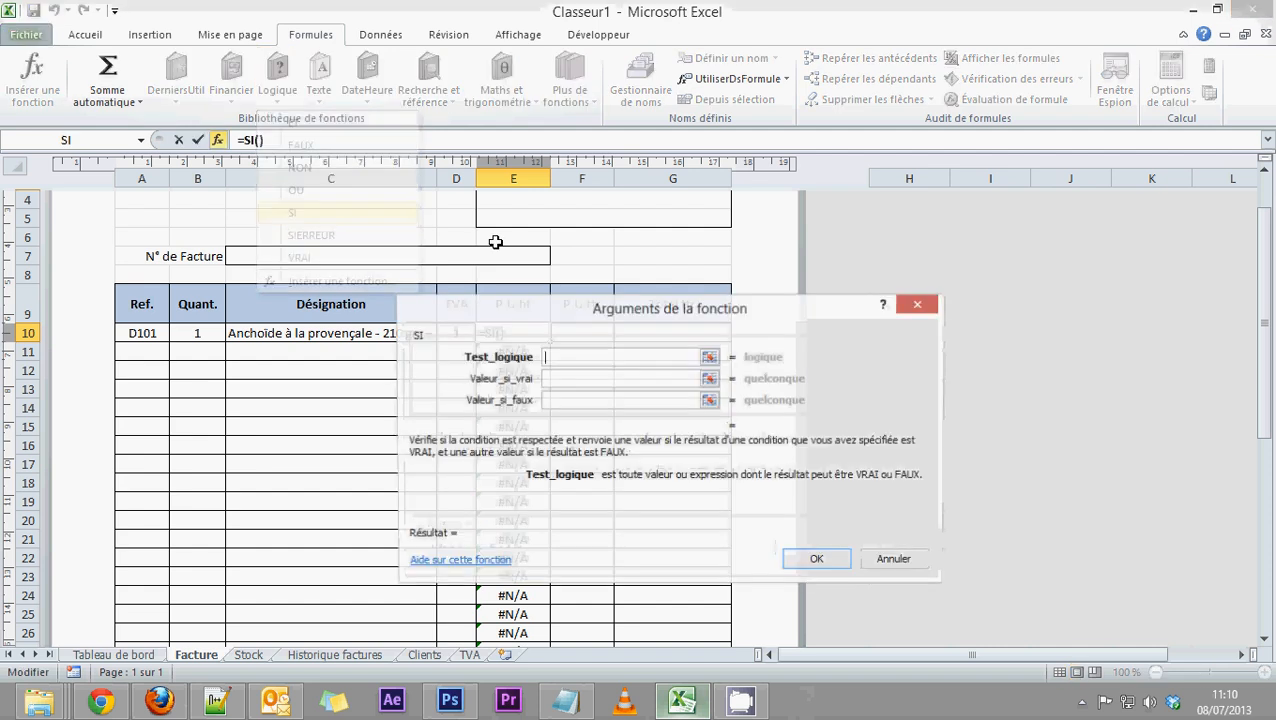
pyautogui.click(140, 337)
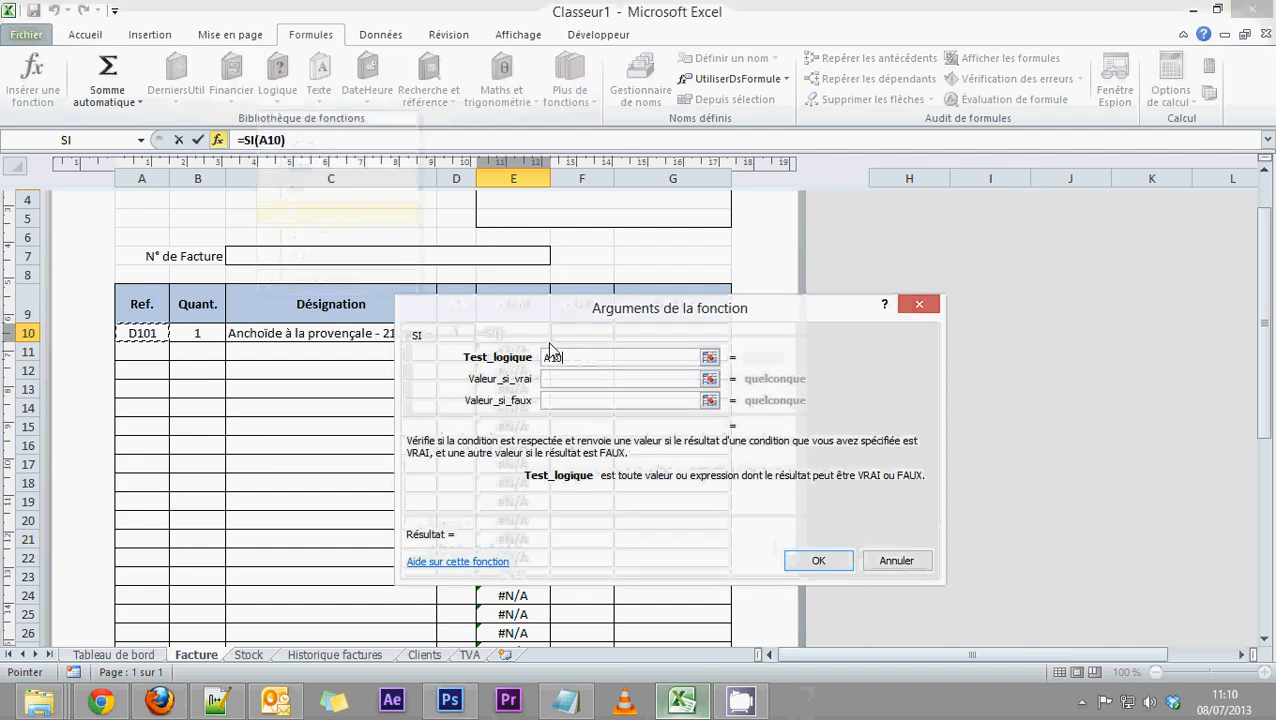
pyautogui.write('=""')
# Step: Set the E10 SI function's value if true to "", paste RECHERCHEV(A10;Stock!A:D;4;0) as its value if false, and validate
pyautogui.click(558, 378)
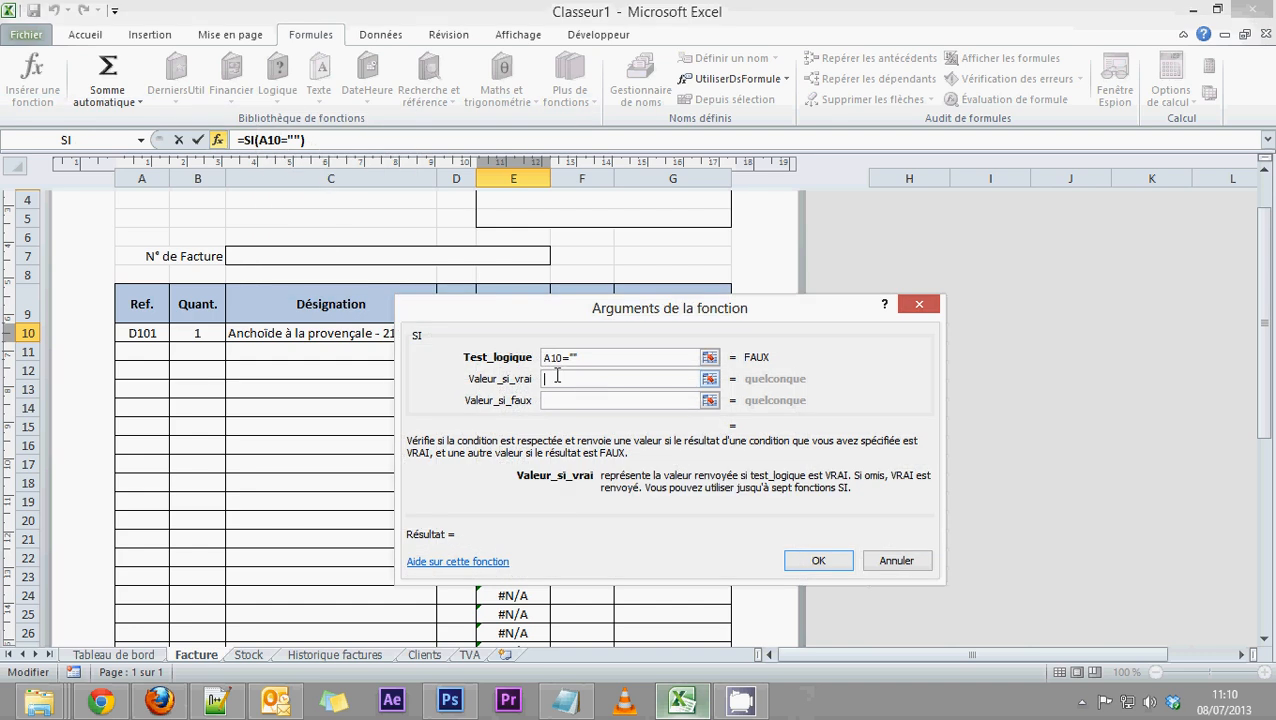
pyautogui.write('""')
pyautogui.click(558, 400)
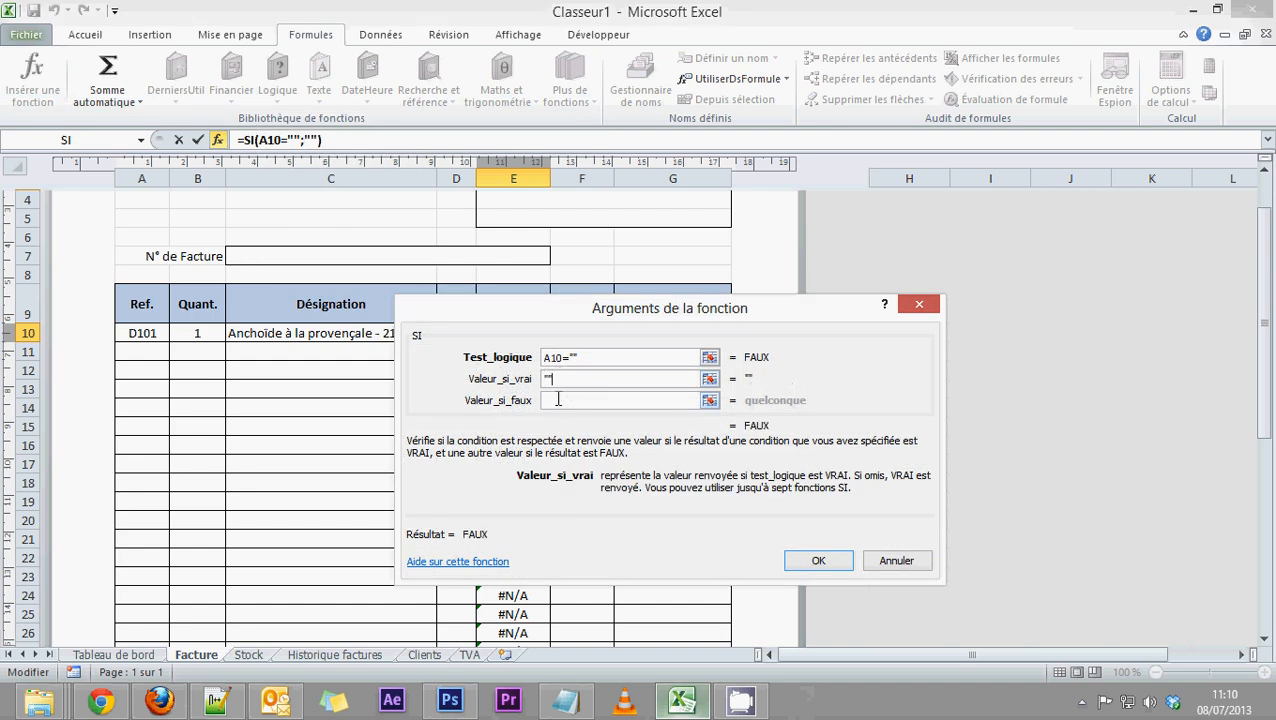
pyautogui.hotkey('ctrl', 'v')
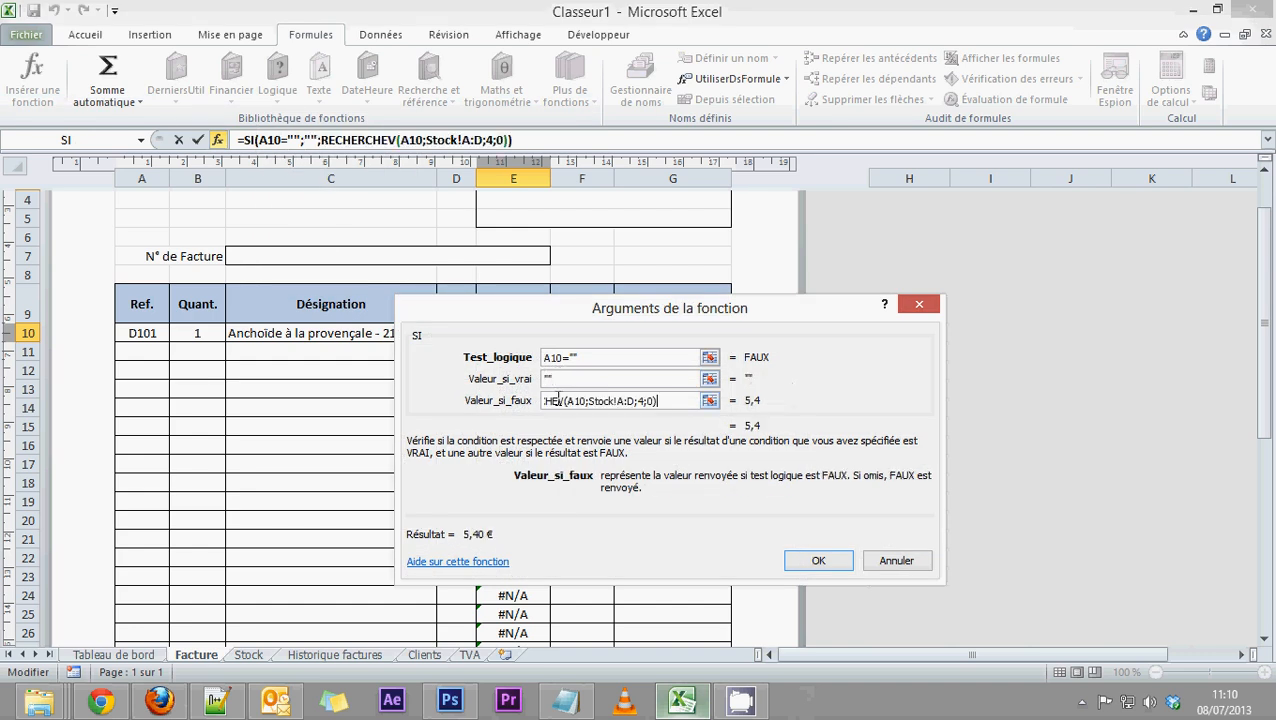
pyautogui.click(815, 561)
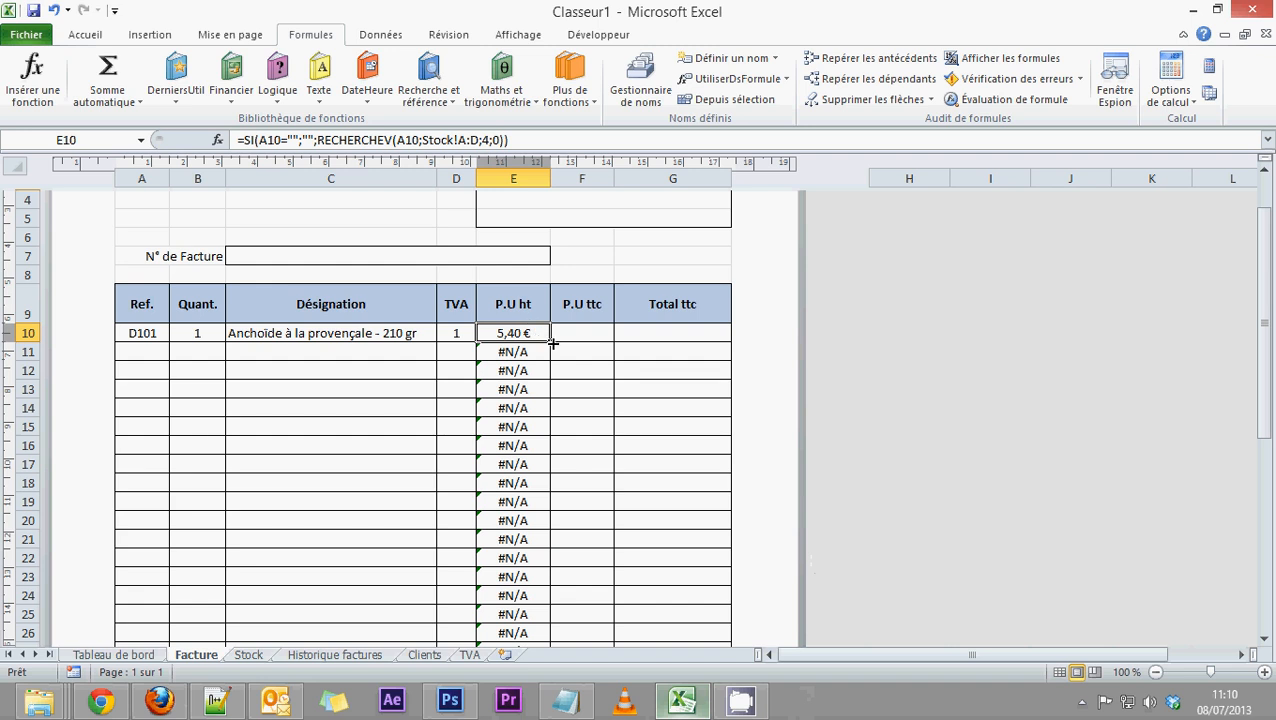
# Step: Fill the E10 formula down the P.U ht column to the last invoice line, row 40
pyautogui.moveTo(552, 344); pyautogui.dragTo(535, 524)
pyautogui.scroll(8, 534, 435)
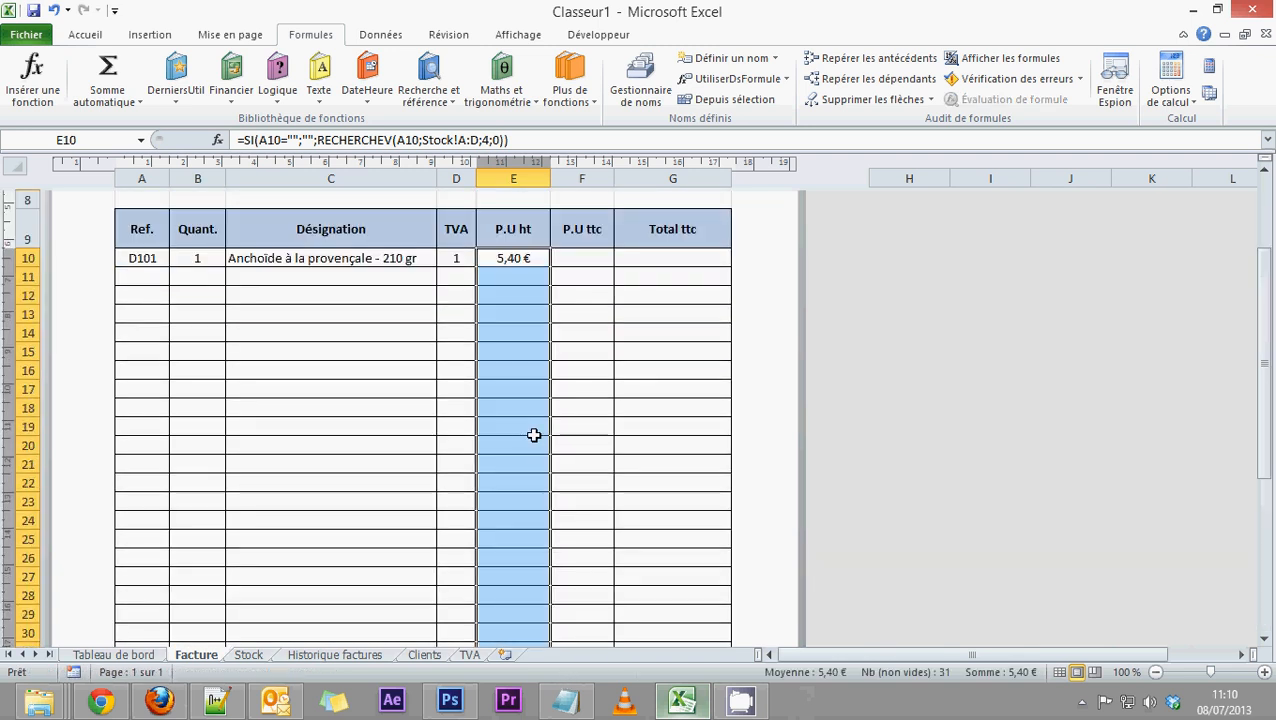
pyautogui.click(527, 504)
# Step: Review the P.U ttc and Total ttc cells of row 10 and the totals block G41:G44 at the end of the invoice
pyautogui.click(580, 502)
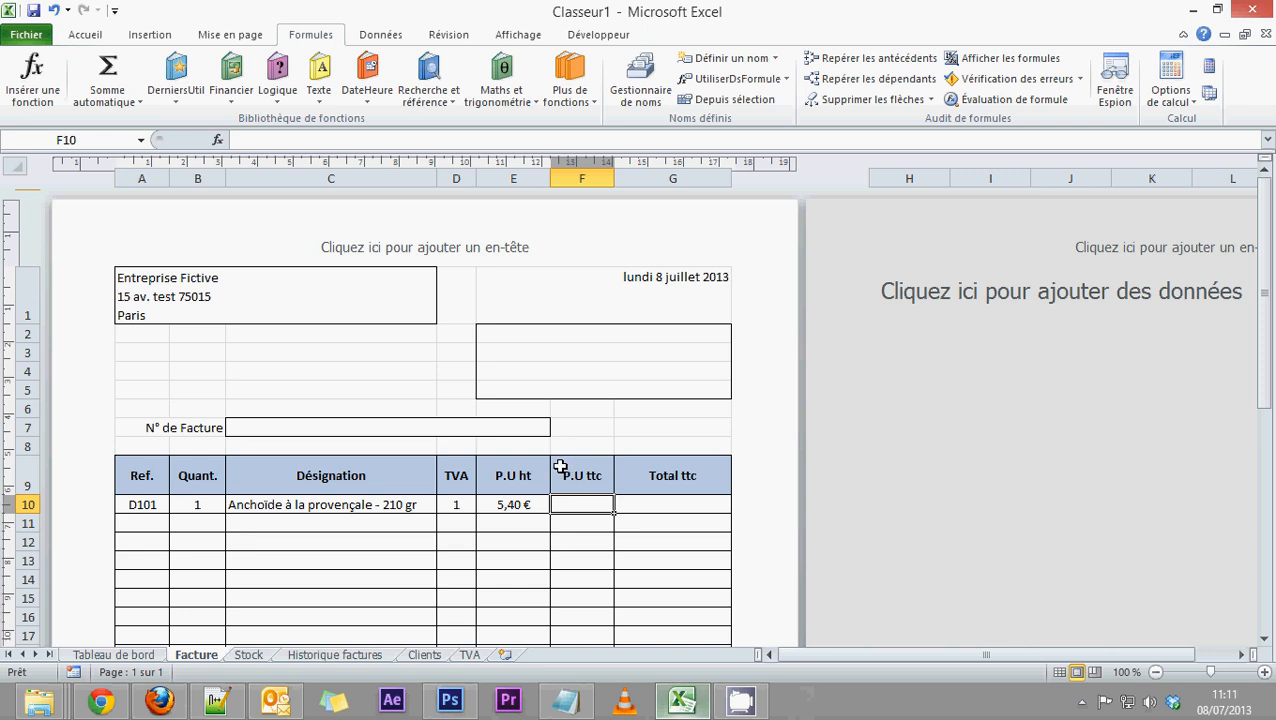
pyautogui.click(296, 495)
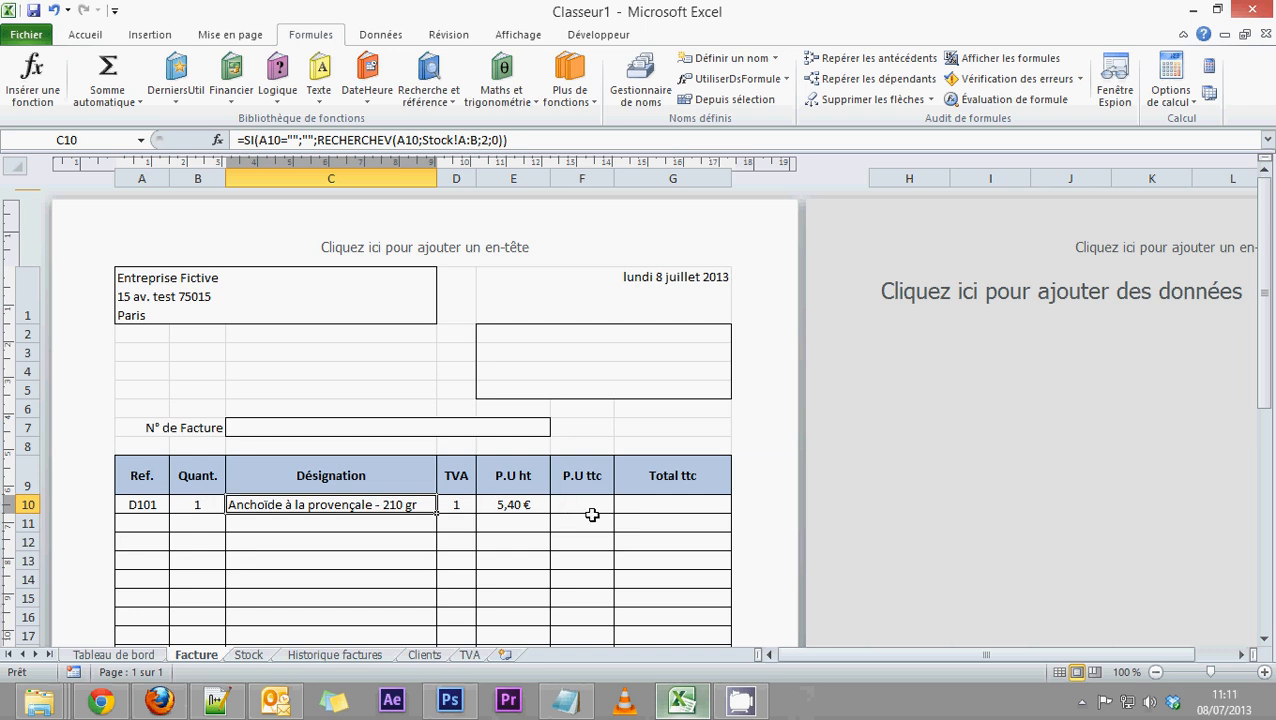
pyautogui.scroll(-3, 590, 512)
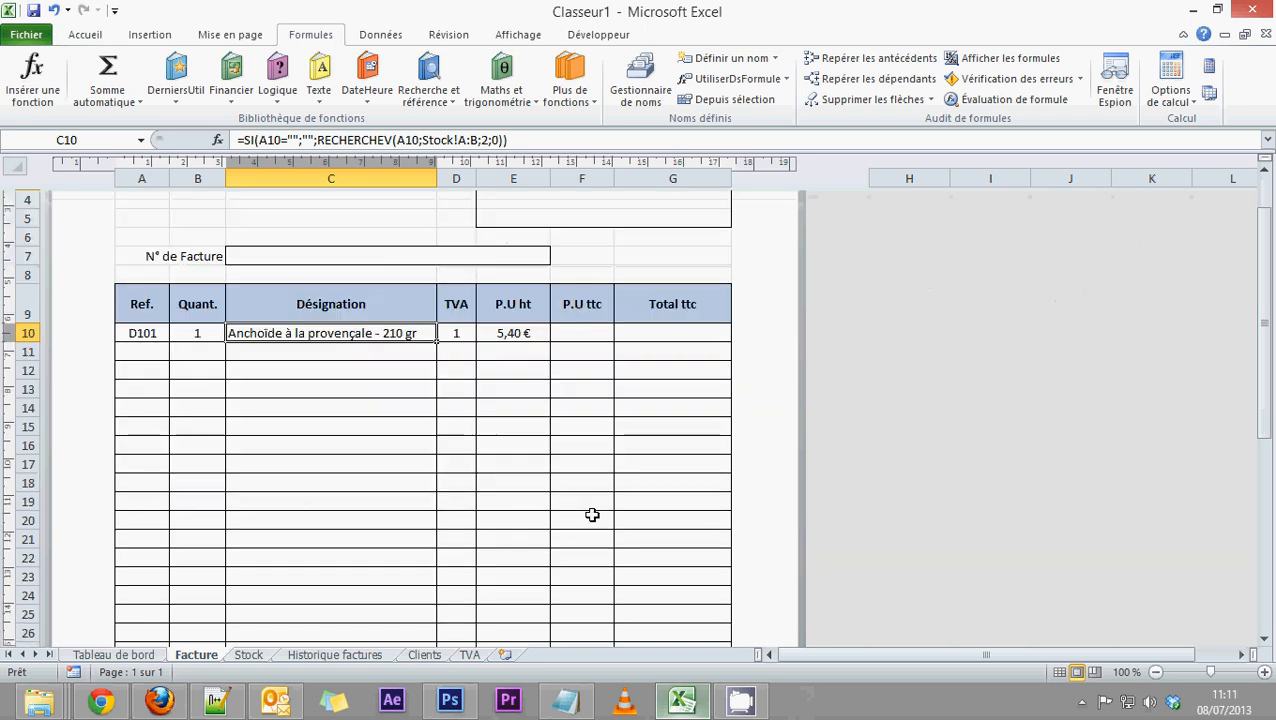
pyautogui.click(572, 333)
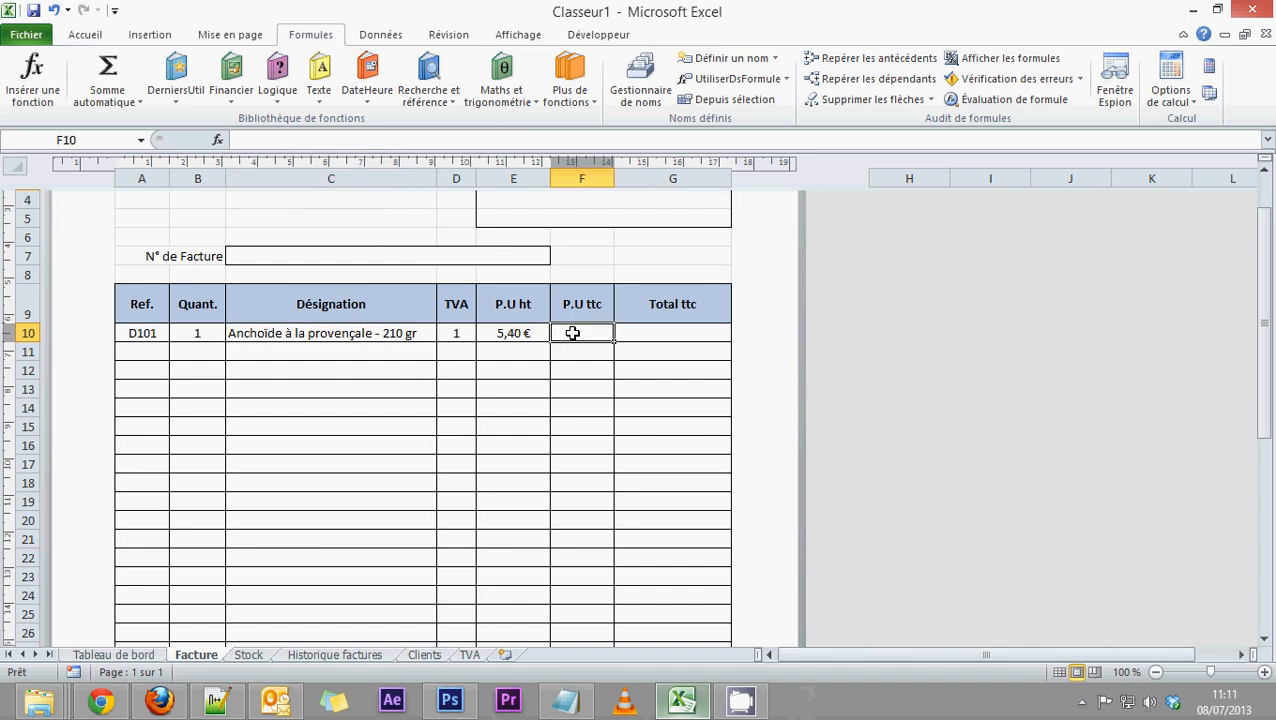
pyautogui.click(676, 331)
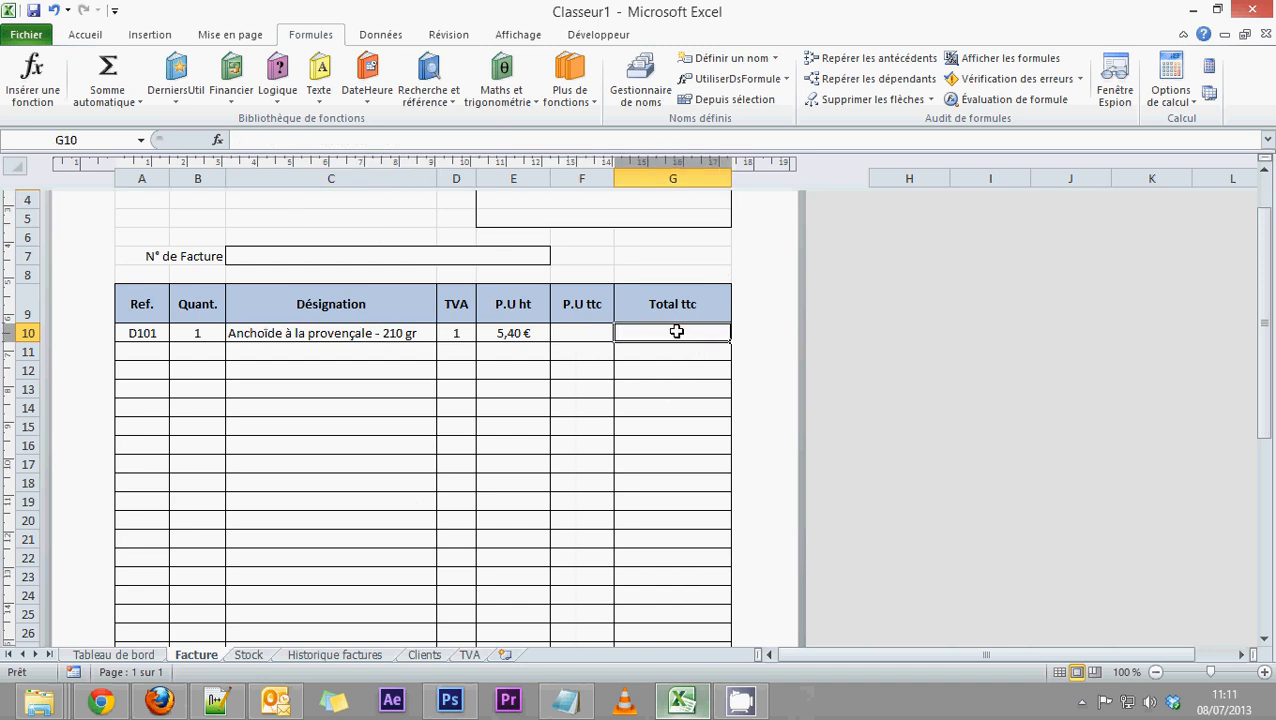
pyautogui.scroll(-8, 592, 436)
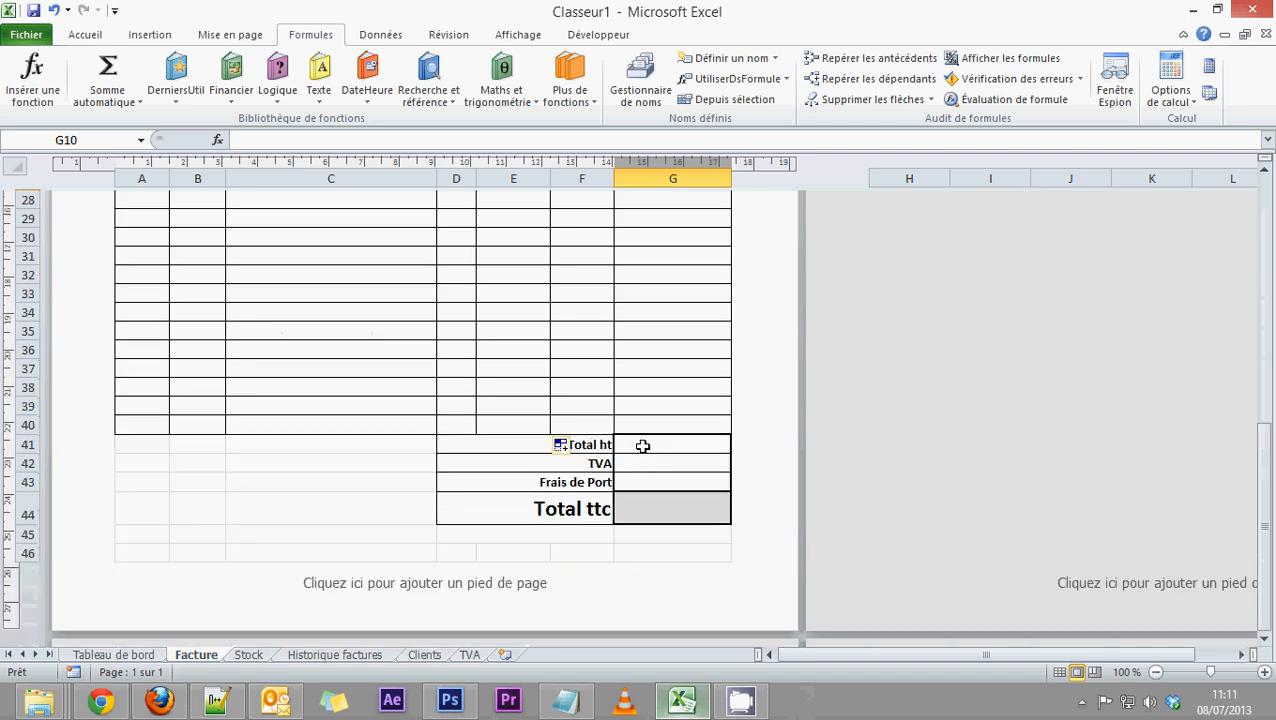
pyautogui.click(642, 444)
pyautogui.hotkey('shift', 'Down')
pyautogui.hotkey('shift', 'Down')
pyautogui.hotkey('shift', 'Down')
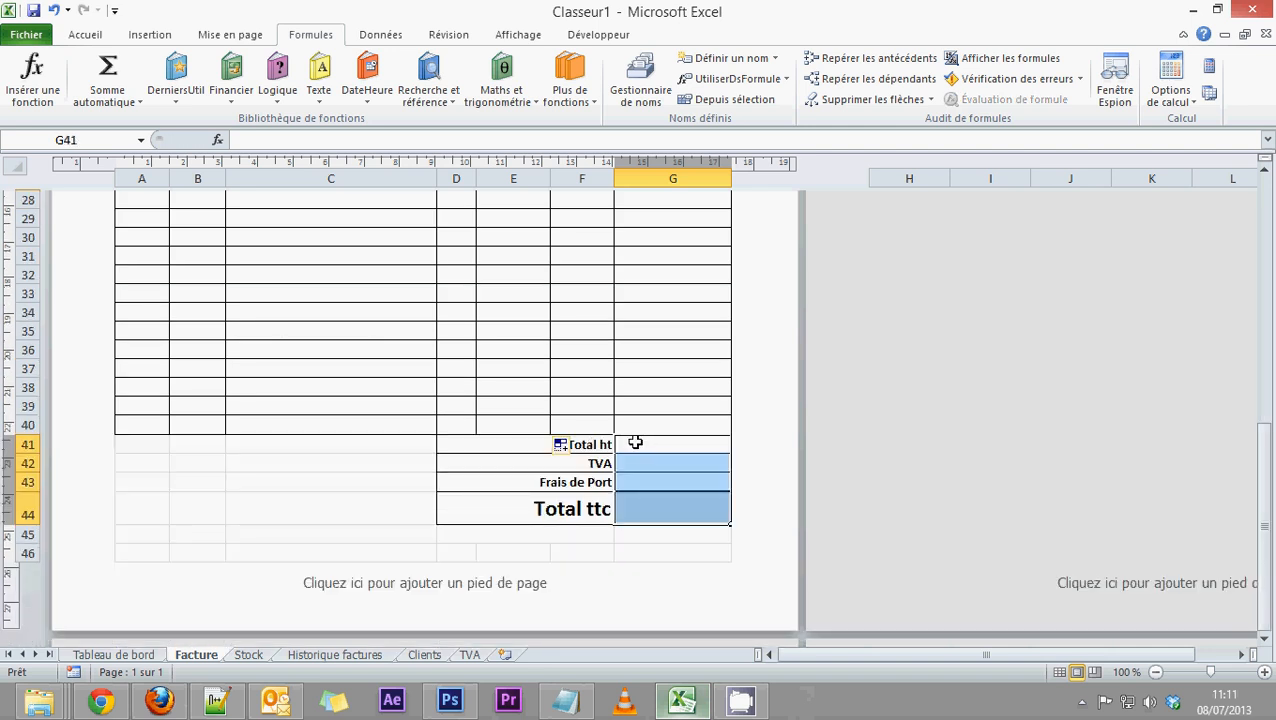
pyautogui.click(543, 369)
pyautogui.hotkey('shift', 'Down')
pyautogui.hotkey('shift', 'Down')
pyautogui.hotkey('shift', 'Down')
pyautogui.click(638, 481)
pyautogui.hotkey('shift', 'Down')
pyautogui.hotkey('shift', 'Down')
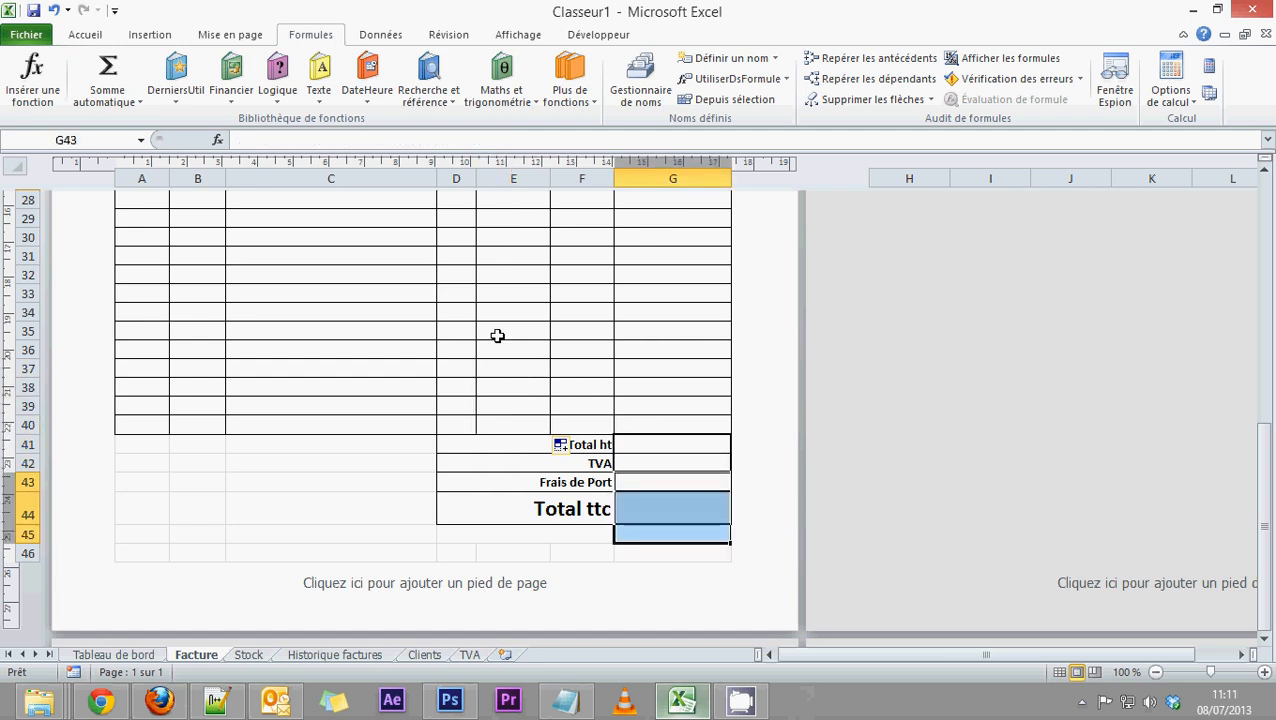
pyautogui.click(497, 335)
pyautogui.hotkey('shift', 'Down')
pyautogui.hotkey('shift', 'Down')
pyautogui.hotkey('shift', 'Down')
pyautogui.scroll(10, 490, 370)
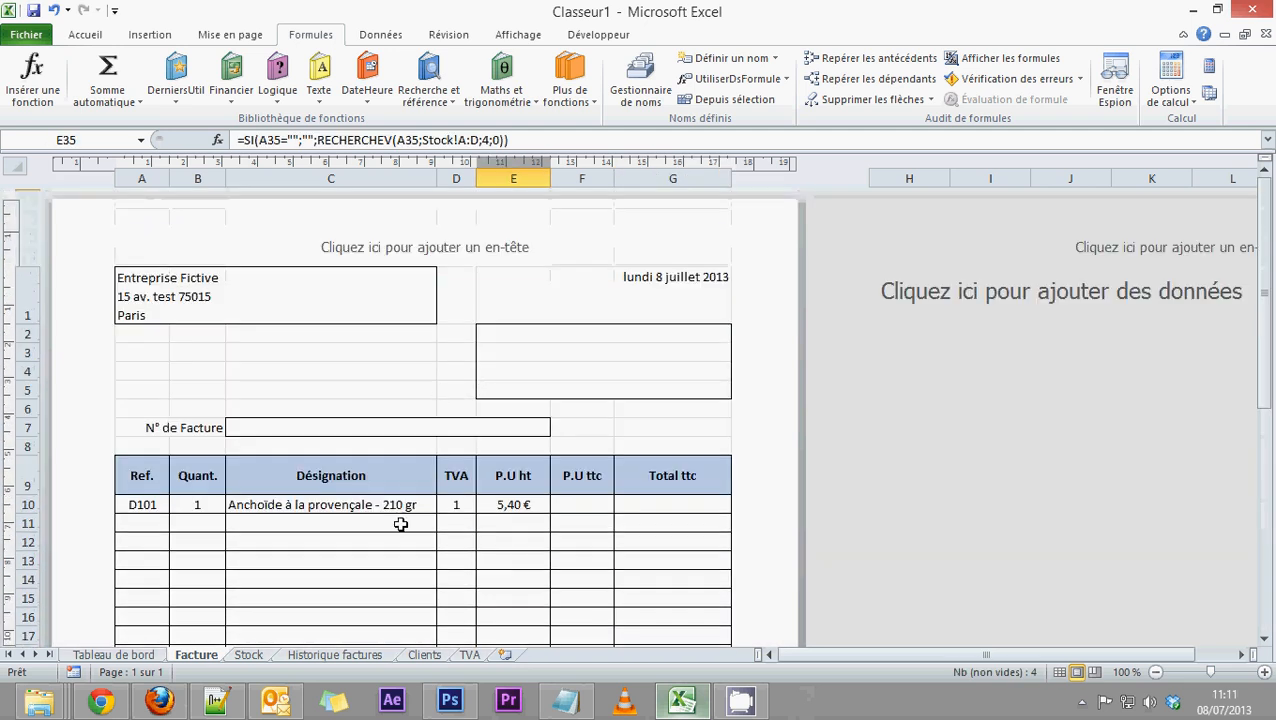
pyautogui.click(400, 524)
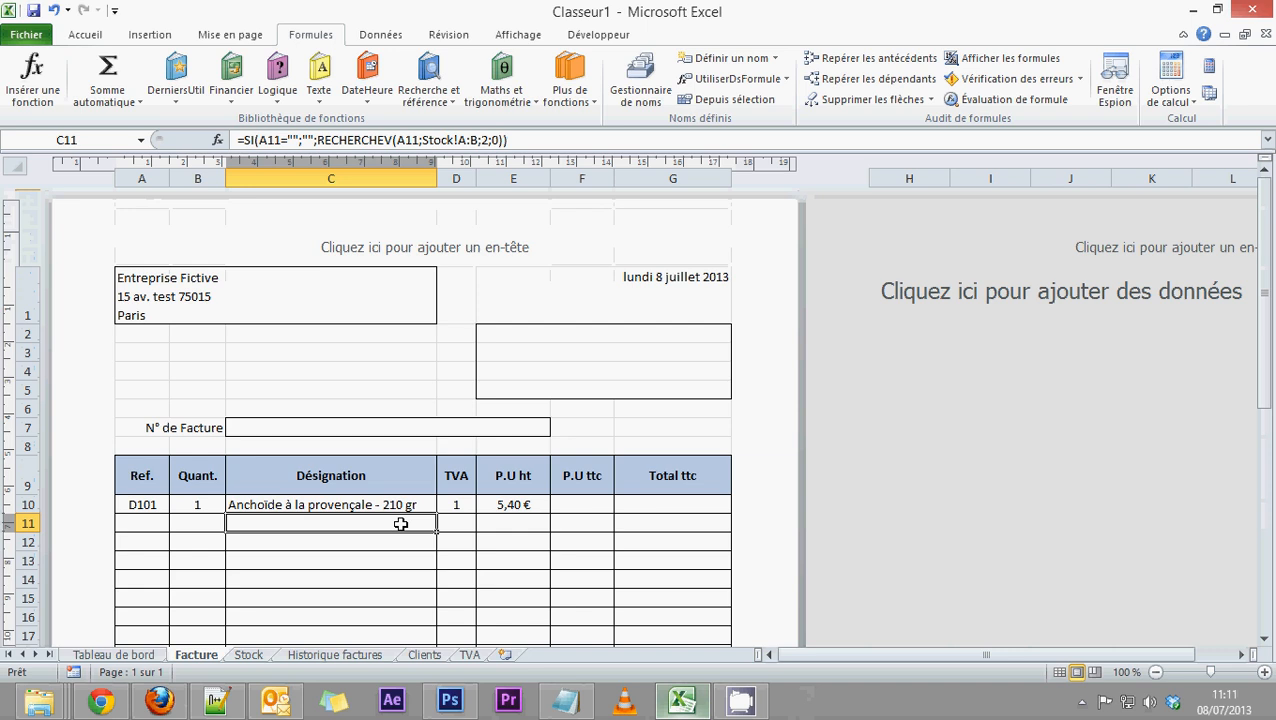